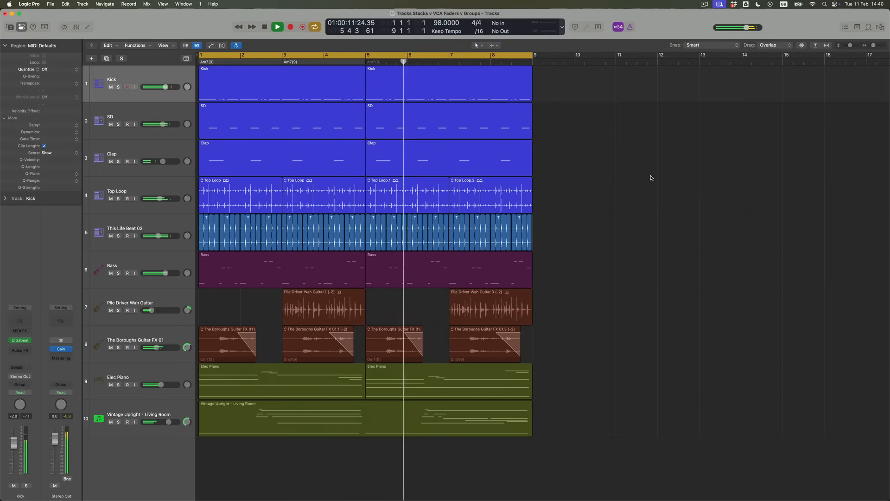
Switch cycle looping off with the C key while the session keeps playing.
key(c)
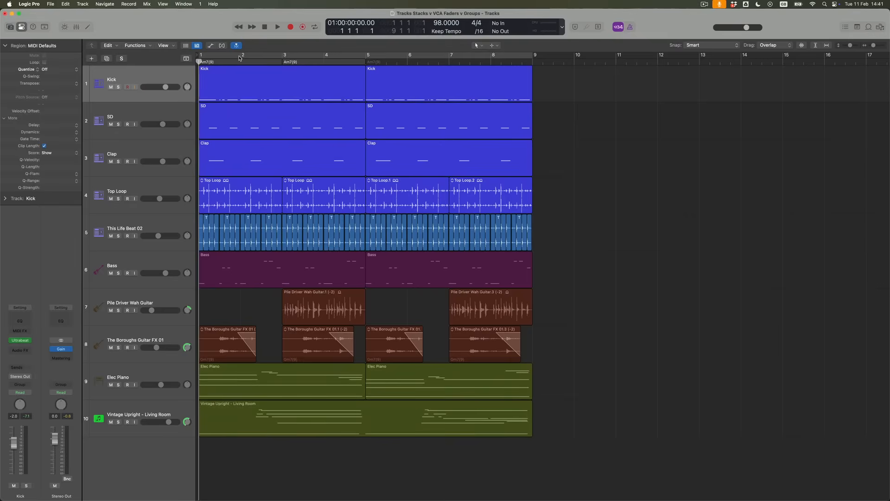
In the mixer, select the five drum channels from Kick to This Life Beat 02 and open their Group slot.
click(77, 27)
click(140, 79)
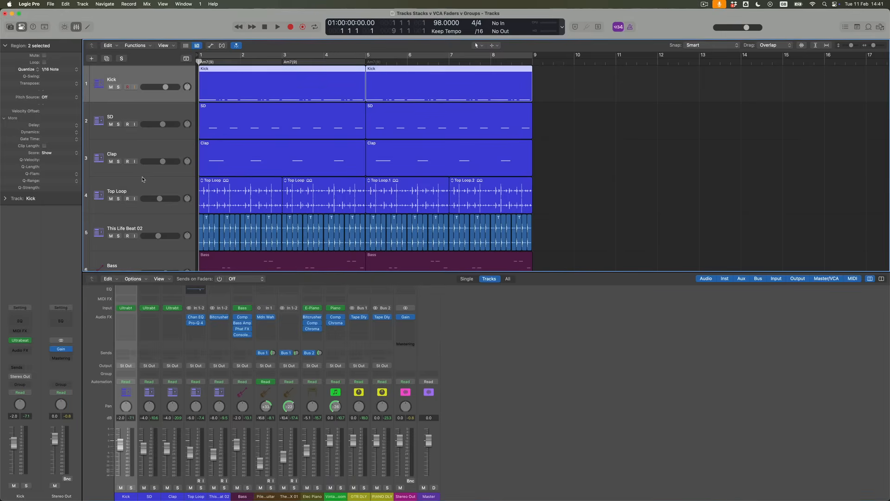
shift+click(156, 225)
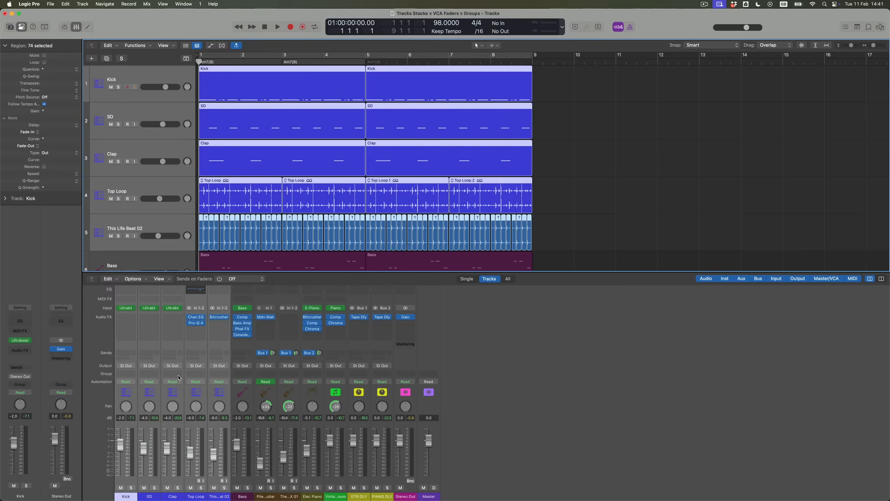
click(133, 377)
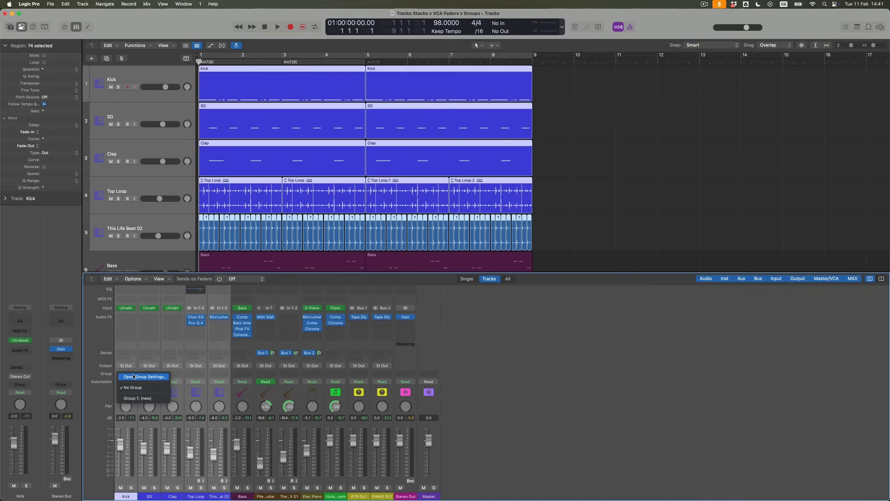
Create new Group 1 named DRUMS for the five selected drum channels.
click(159, 399)
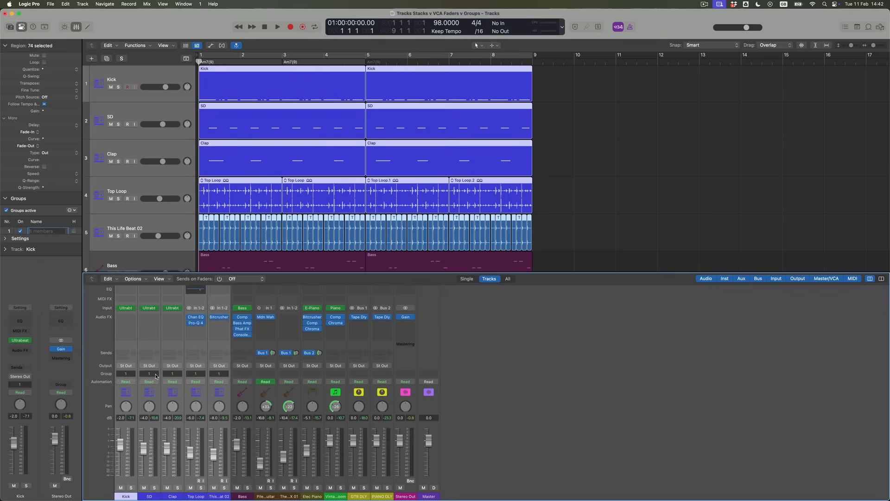
text(DRUMS)
key(Return)
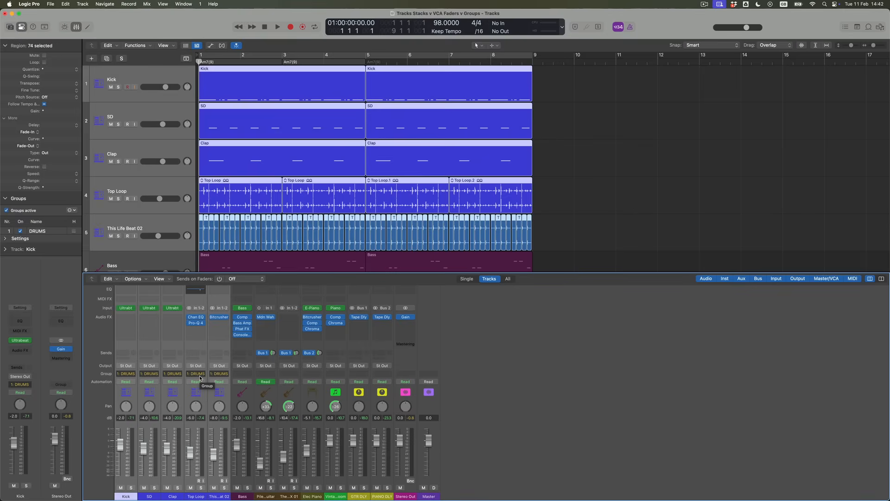
click(4, 119)
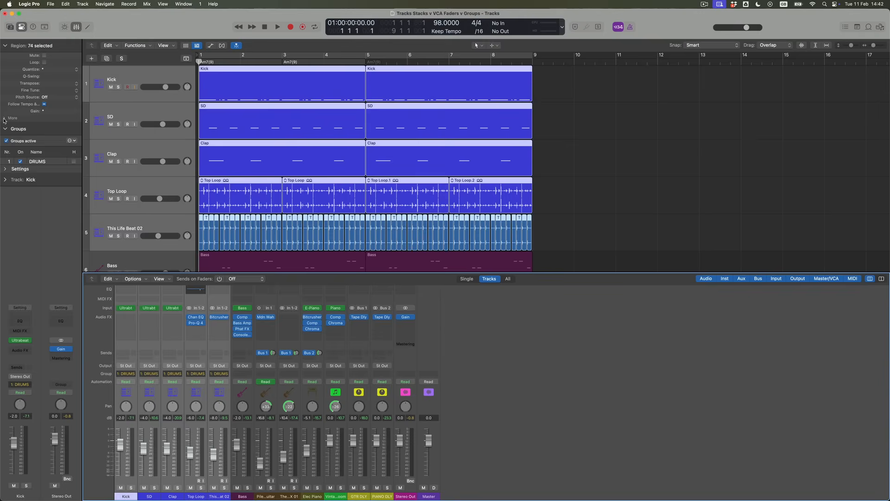
Expand the DRUMS group settings showing linked Volume, Mute and selection editing.
click(5, 170)
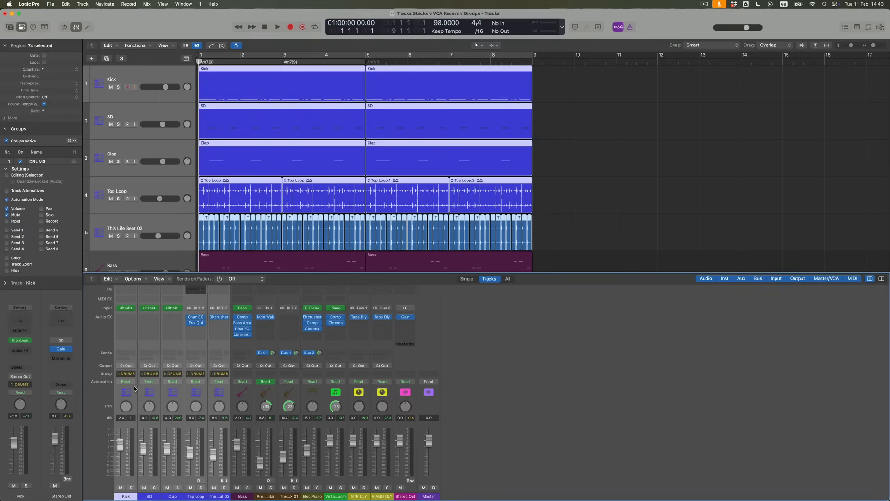
click(129, 381)
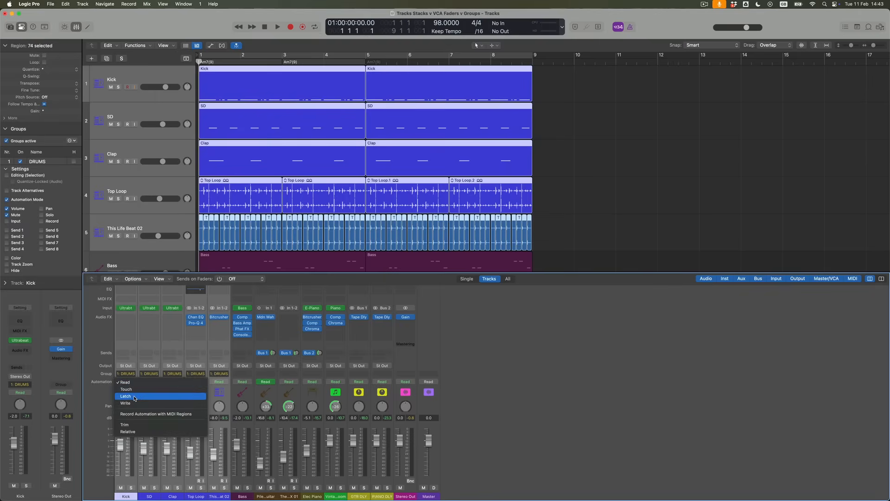
click(135, 397)
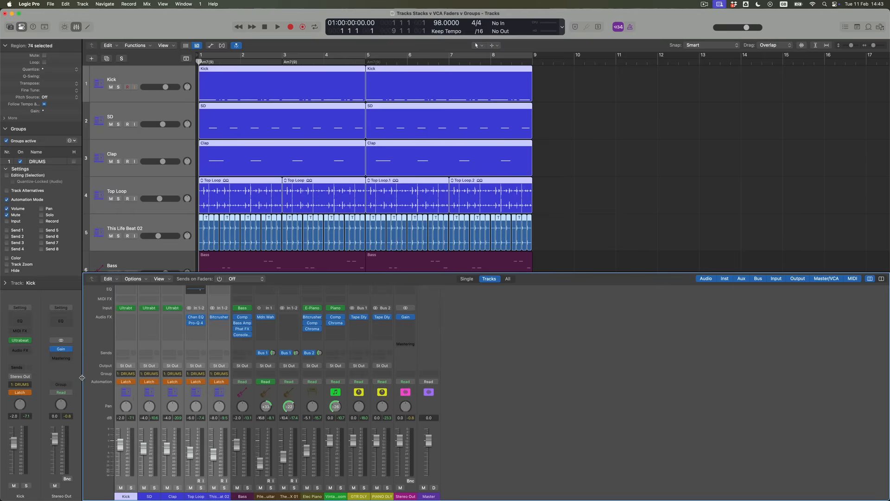
click(132, 382)
click(134, 369)
click(525, 411)
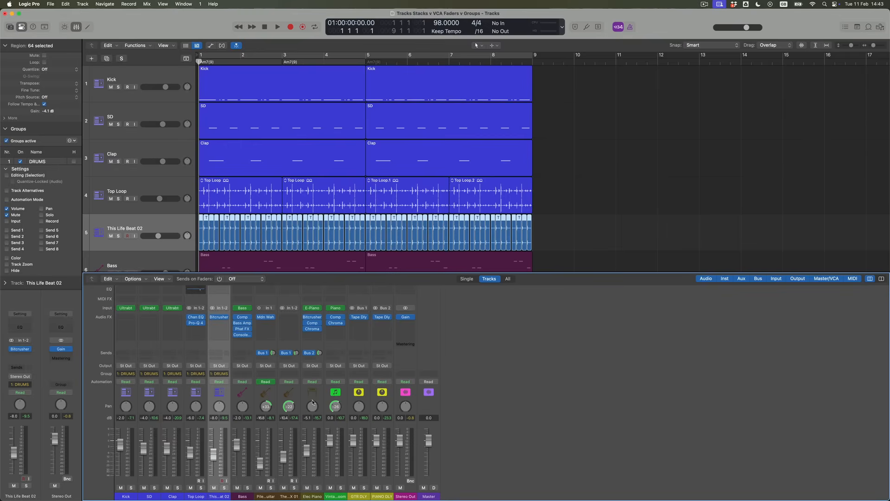
click(134, 383)
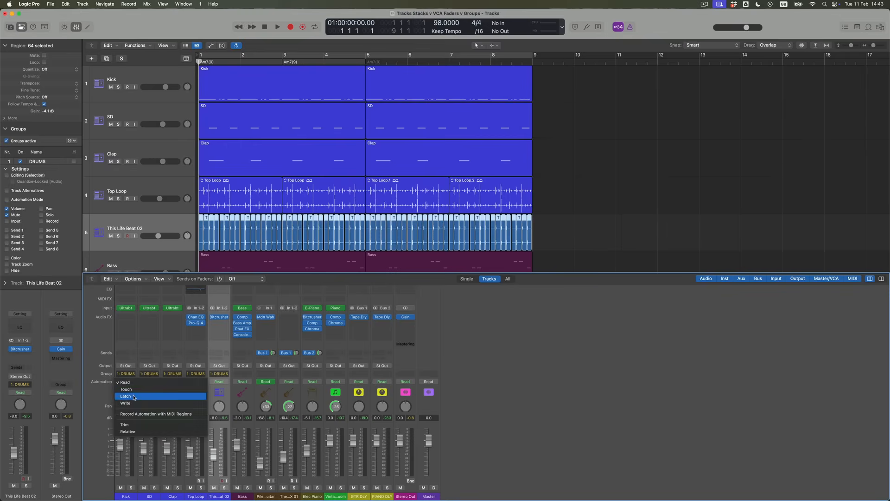
click(134, 397)
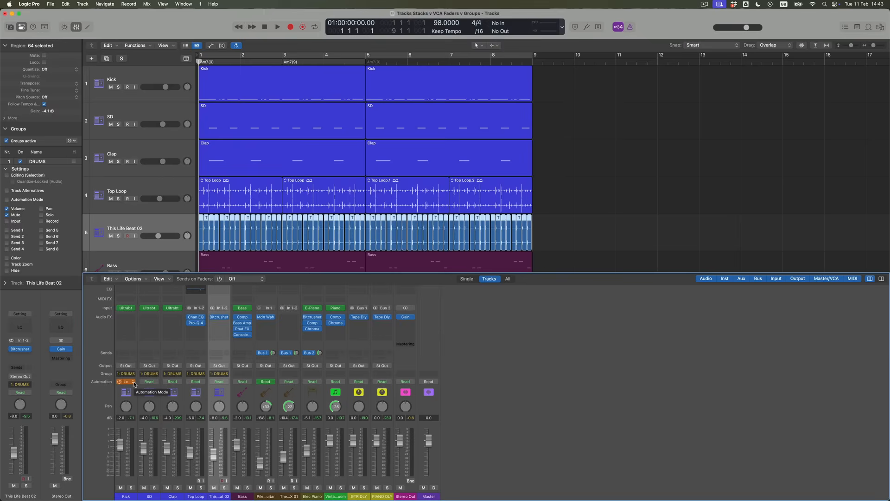
click(133, 382)
click(134, 371)
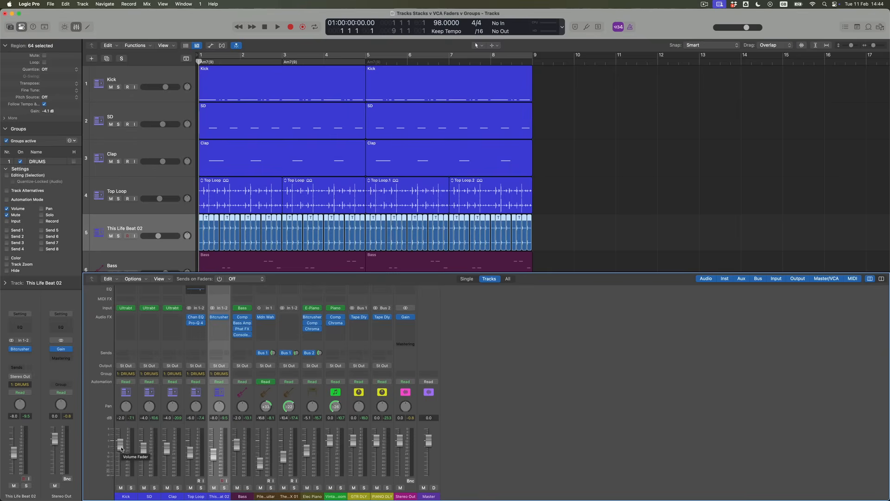
Move the grouped drum faders together to -4.6 dB and start playback.
drag(122, 448, 121, 449)
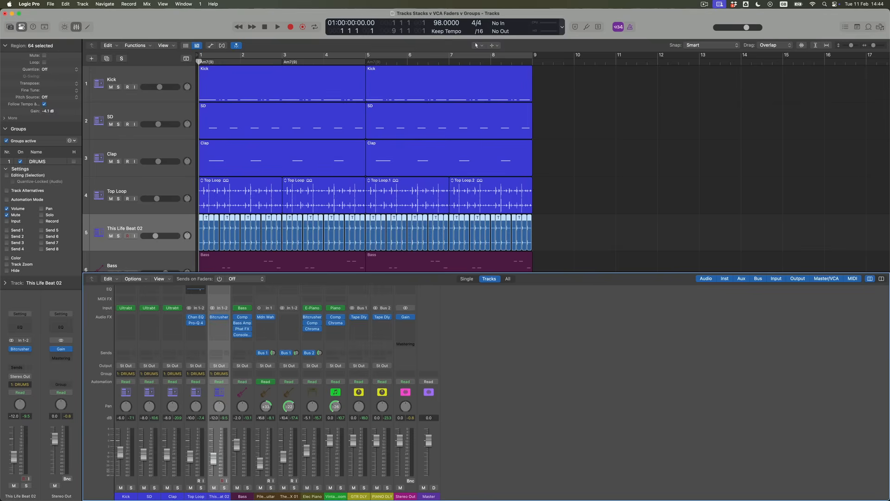
drag(120, 450, 120, 447)
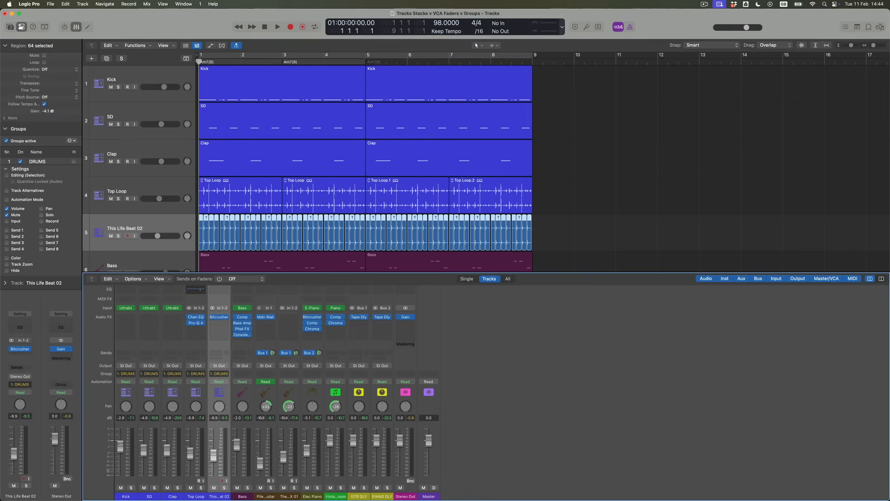
key(space)
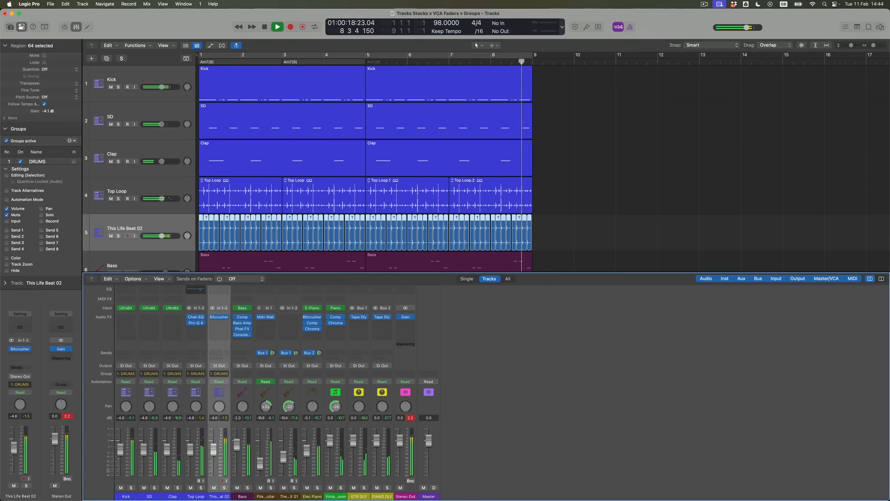
Stop playback, reset the mixer's peak readouts, and switch the DRUMS group off.
key(space)
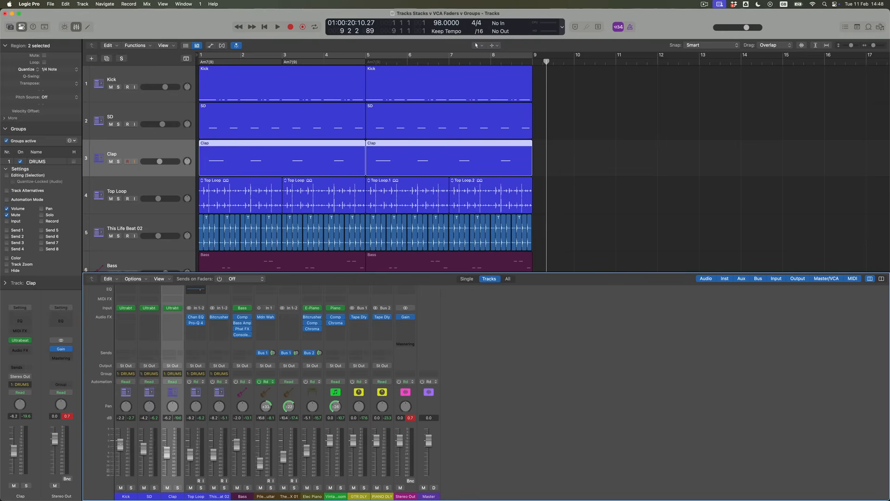
click(69, 418)
click(20, 161)
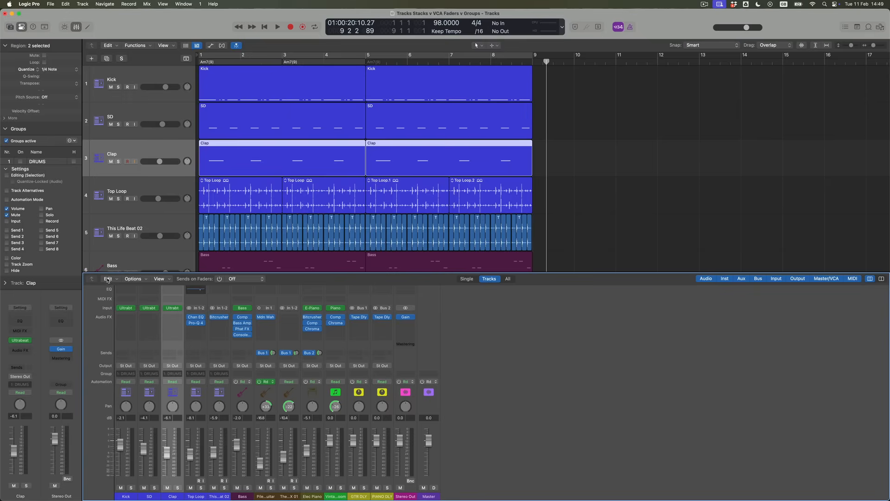
Switch the DRUMS group back on so its drum tracks are linked again.
click(20, 162)
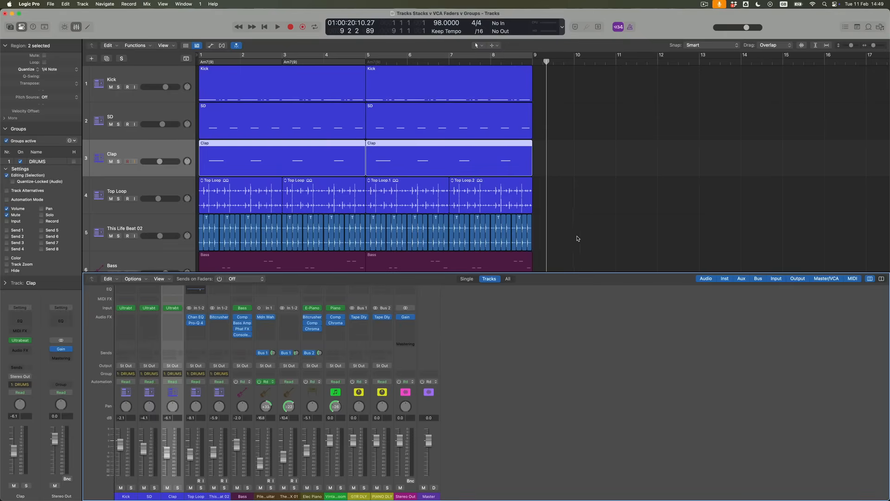
Split the bar 5–9 drum regions at bar 8 with the Scissors Tool and mute the final bar.
click(489, 97)
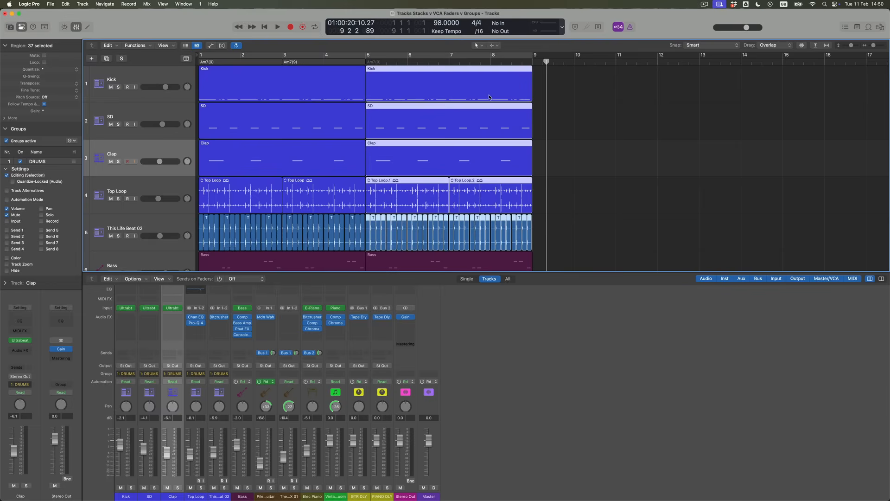
key(t)
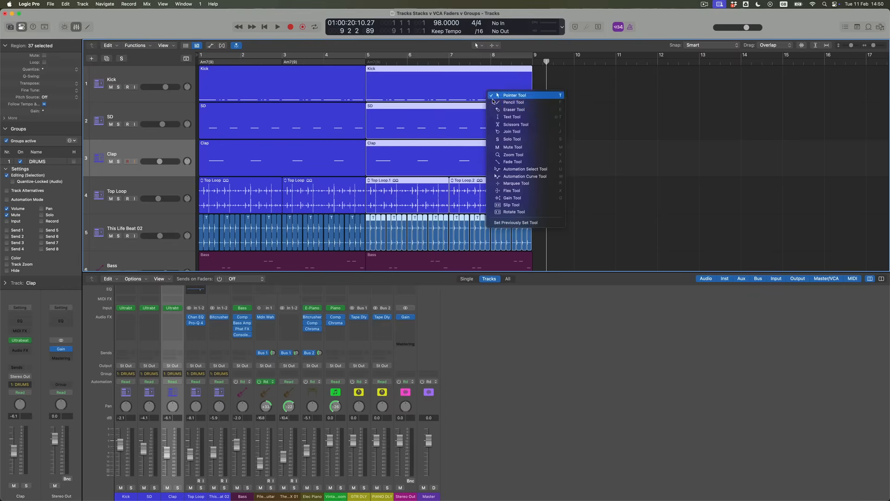
click(500, 123)
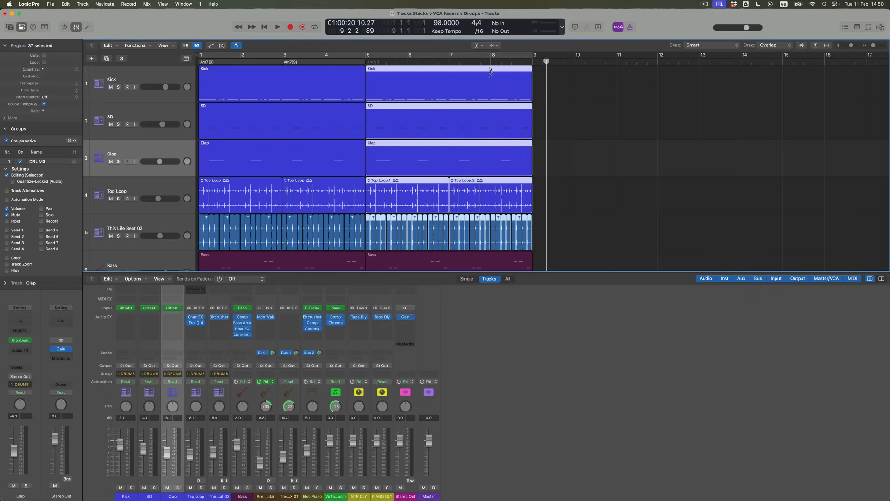
click(491, 71)
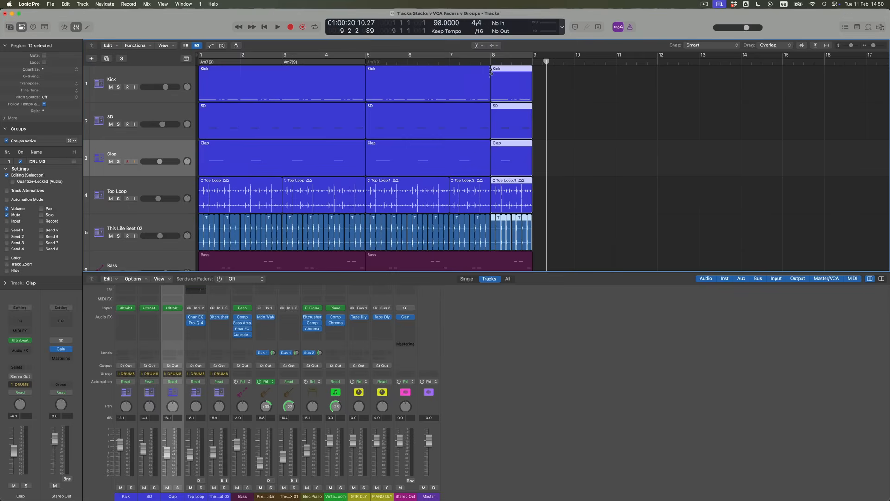
key(ctrl+m)
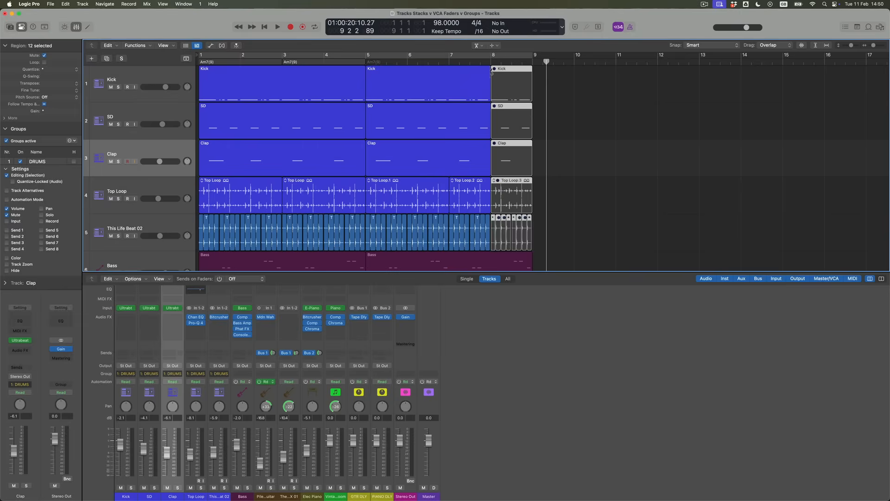
Unmute and rejoin the drum regions into one bar 5–9 region per track, then disable DRUMS group.
key(ctrl+m)
click(491, 72)
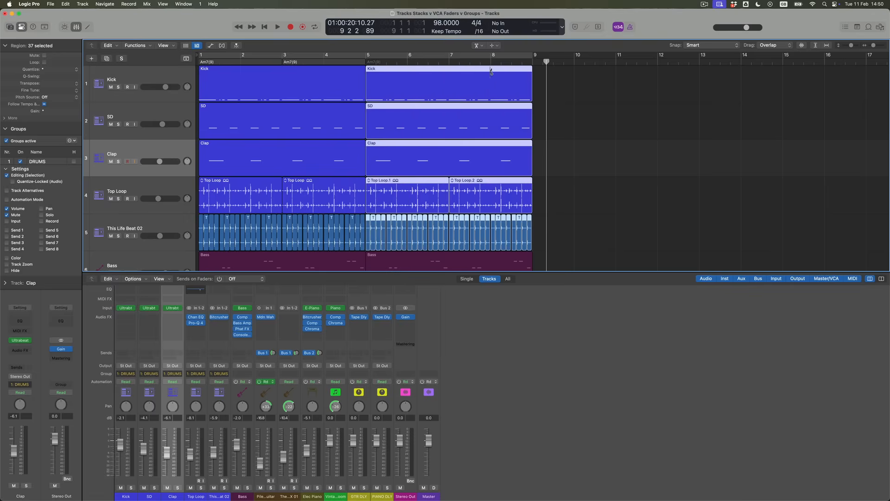
click(21, 161)
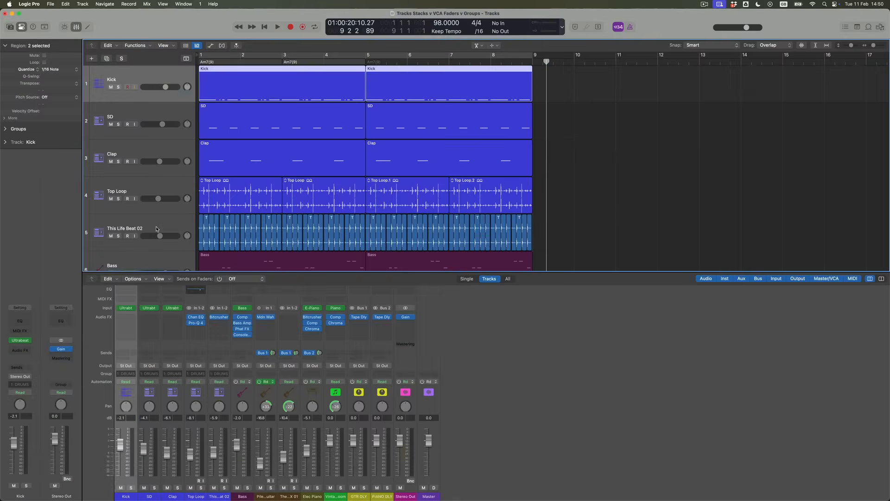
Put the five drum tracks into a summing track stack and rename it DRUMS.
click(154, 205)
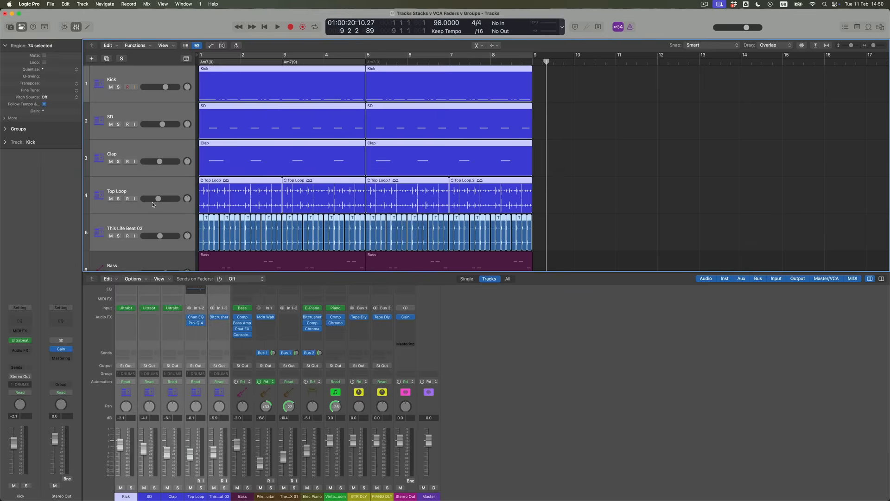
right_click(145, 80)
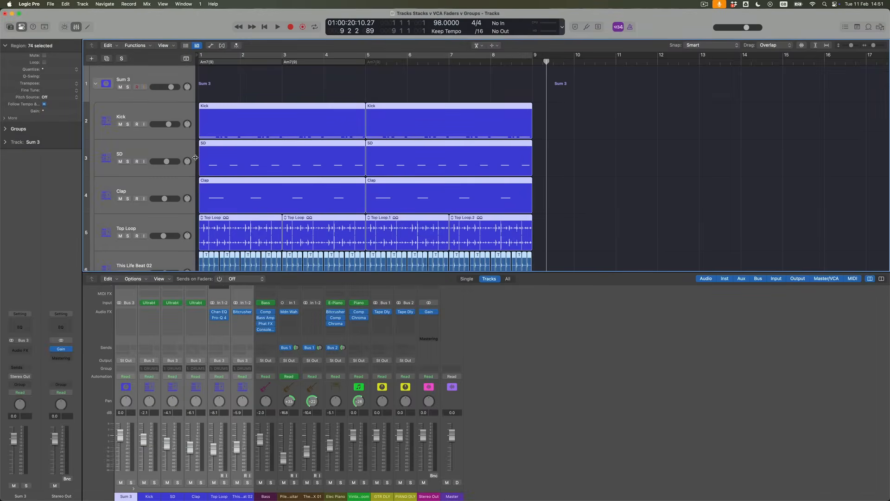
double_click(130, 81)
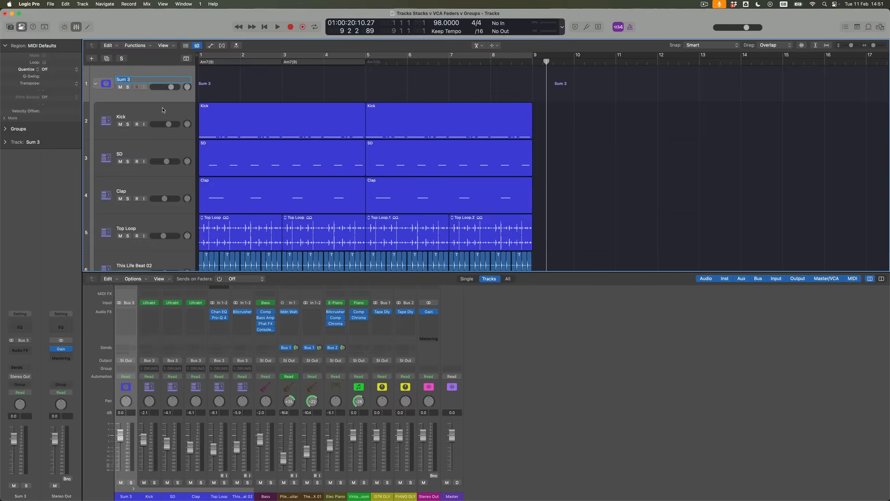
text(DRUMS)
key(Return)
Hide the mixer, fold the DRUMS stack closed and wrap the Bass track in a new summing stack.
key(x)
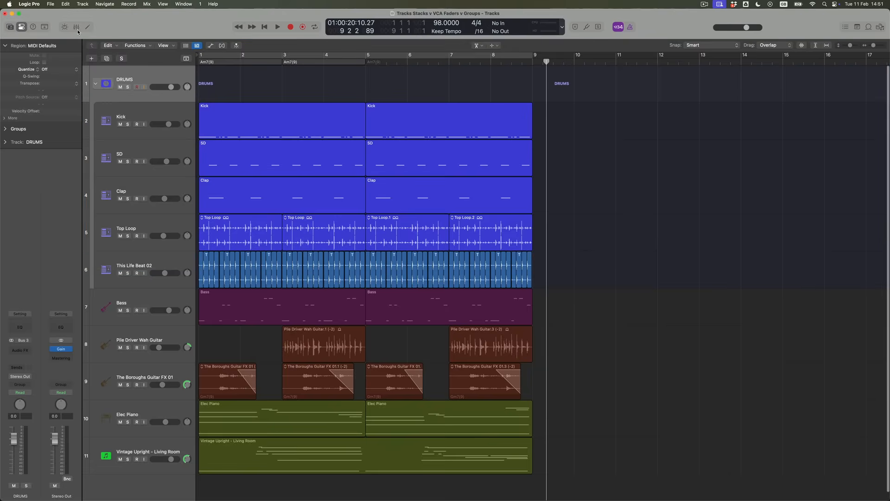
click(96, 84)
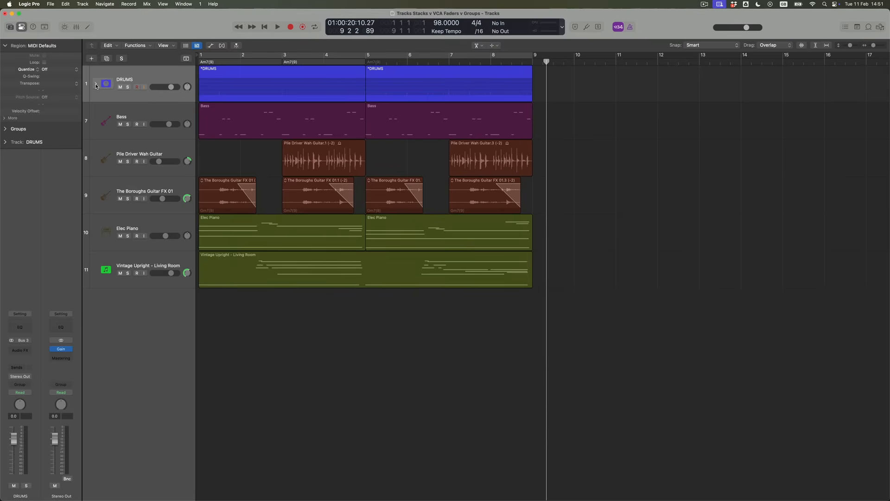
click(132, 114)
right_click(134, 112)
click(180, 189)
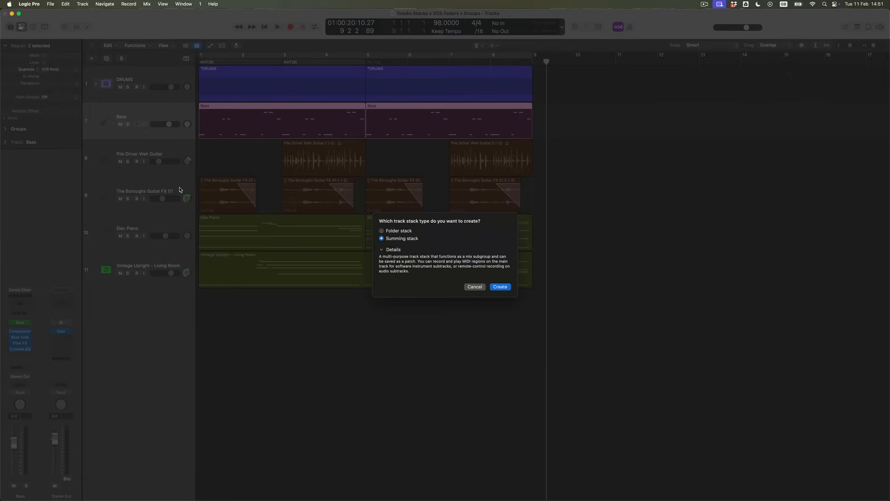
key(Return)
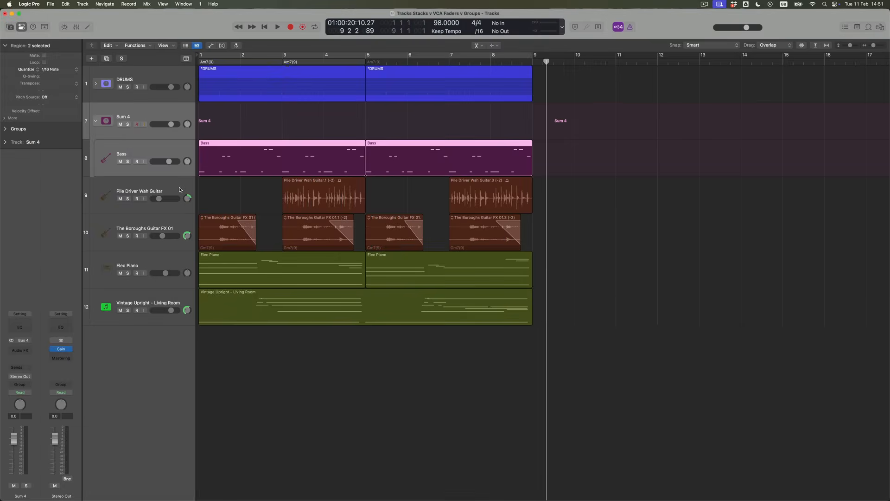
Rename the new Sum 4 stack to BASS and collapse it.
double_click(129, 119)
text(BASS)
key(Return)
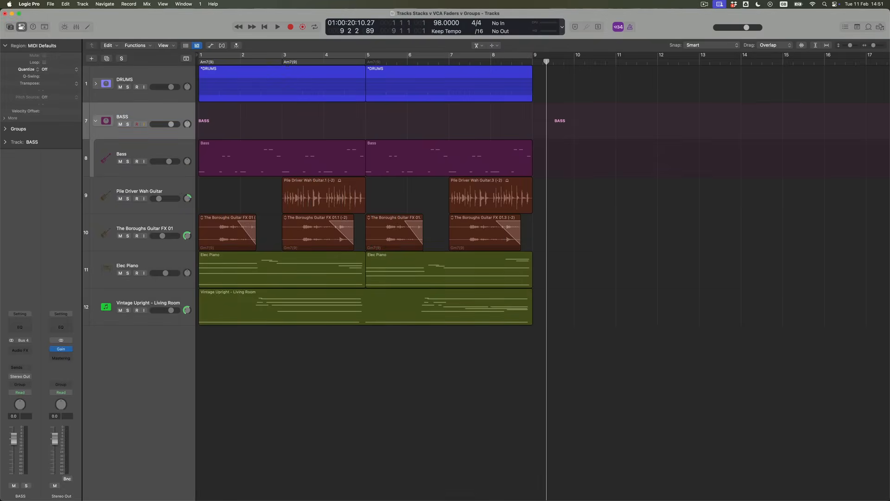
click(158, 150)
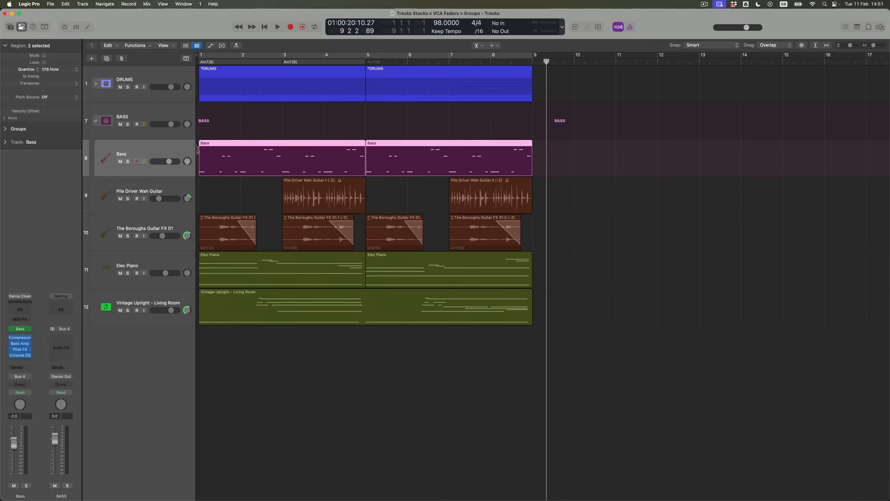
click(96, 121)
Put Pile Driver Wah Guitar and The Boroughs Guitar FX 01 into a collapsed summing stack named GUITARS.
click(155, 150)
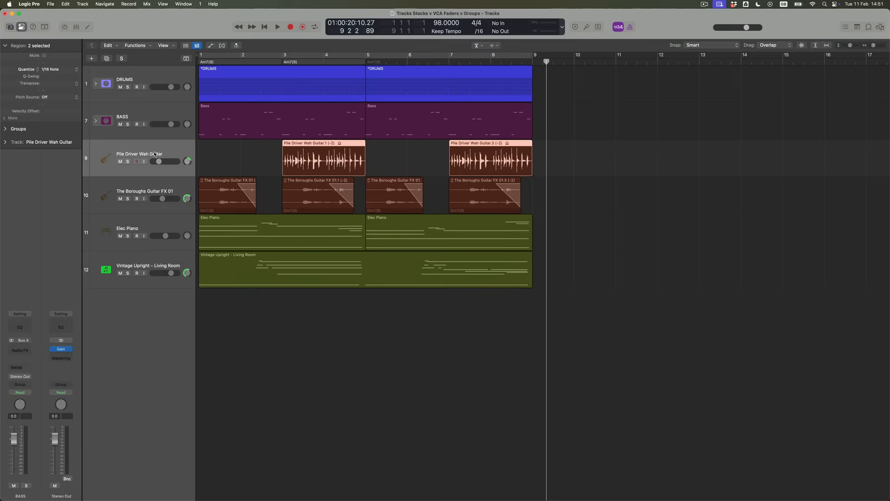
shift+click(155, 186)
right_click(153, 148)
click(197, 225)
click(499, 287)
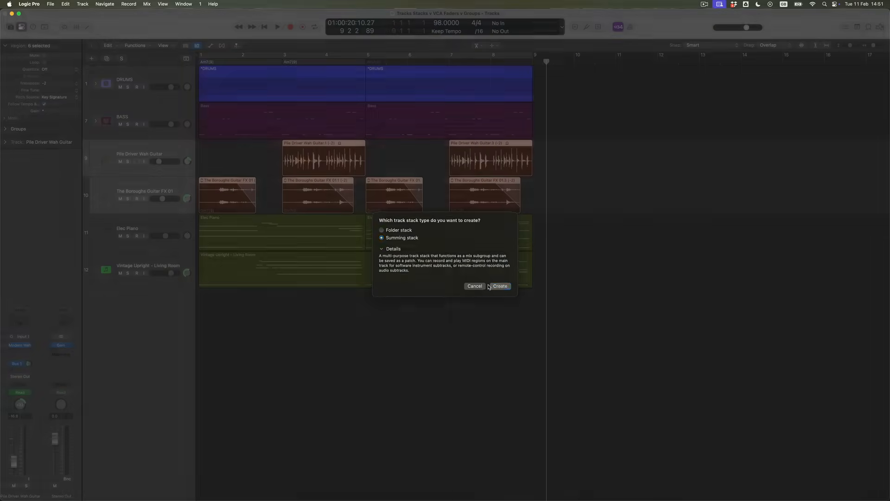
double_click(129, 155)
text(GUITARS)
key(Return)
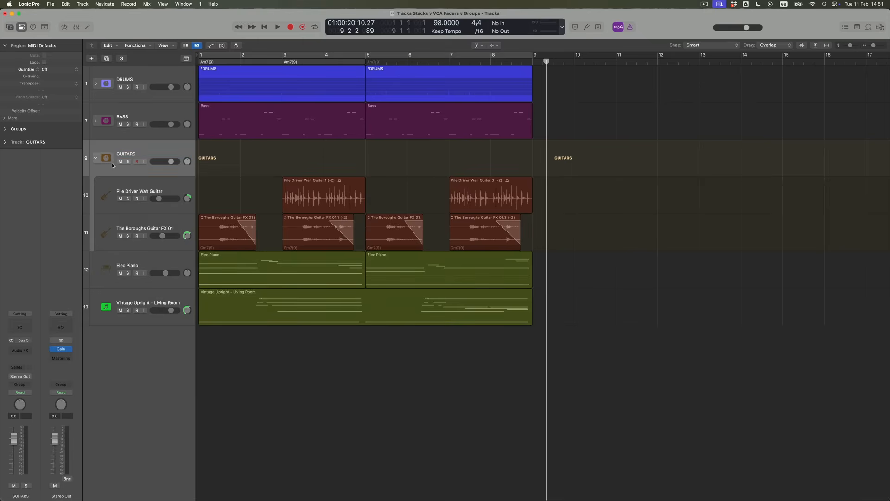
click(96, 159)
Put Elec Piano and Vintage Upright into a summing stack named PIANOS.
click(117, 183)
shift+click(125, 229)
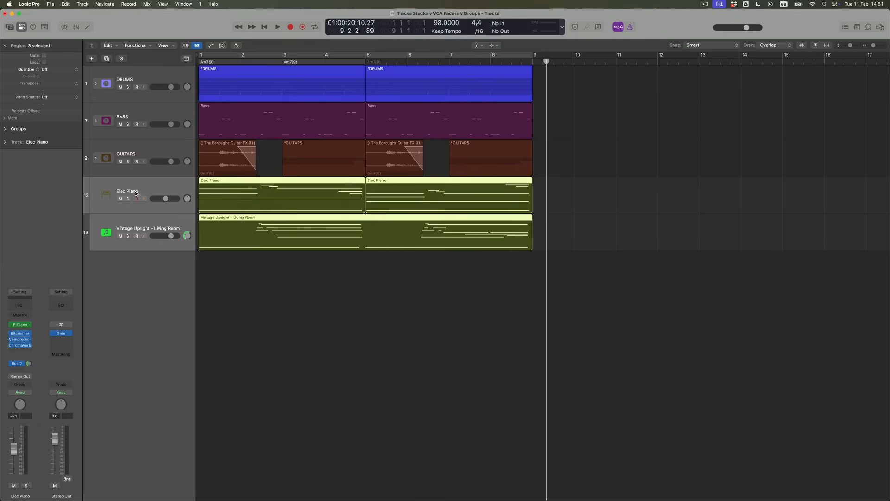
right_click(136, 189)
click(193, 265)
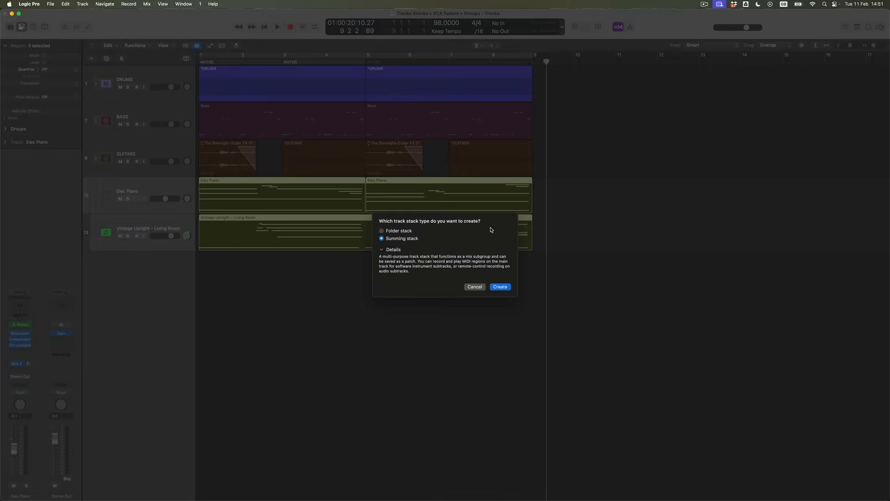
click(501, 287)
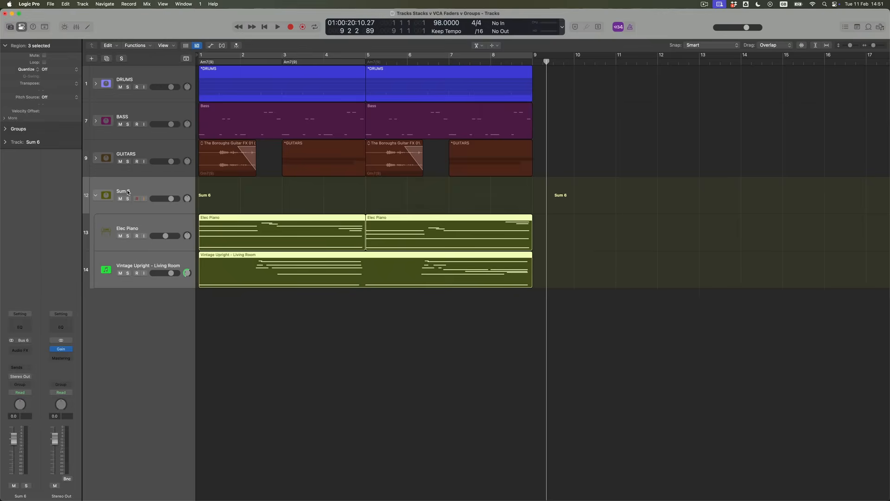
double_click(128, 192)
text(PIANOS)
key(Return)
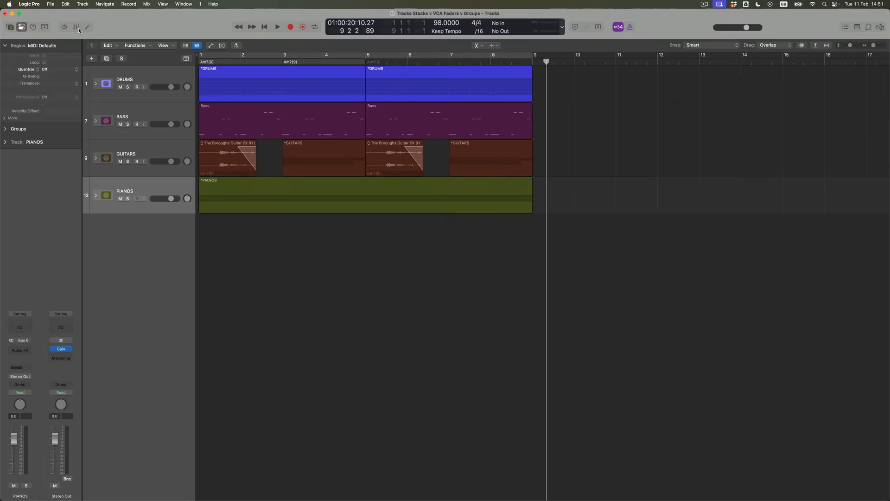
Show the mixer and pull the PIANOS stack fader down to -1.5 dB.
click(78, 28)
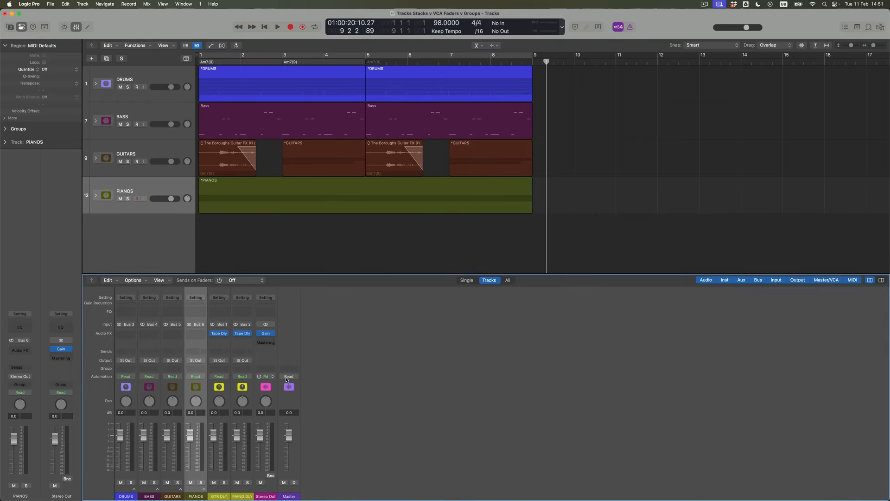
drag(192, 440, 192, 443)
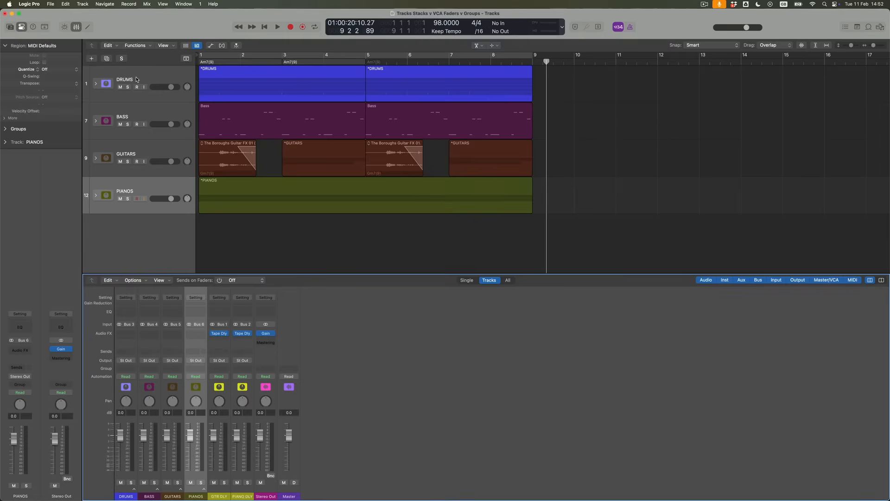
Select the DRUMS stack header so its regions and channel strip are selected.
click(137, 80)
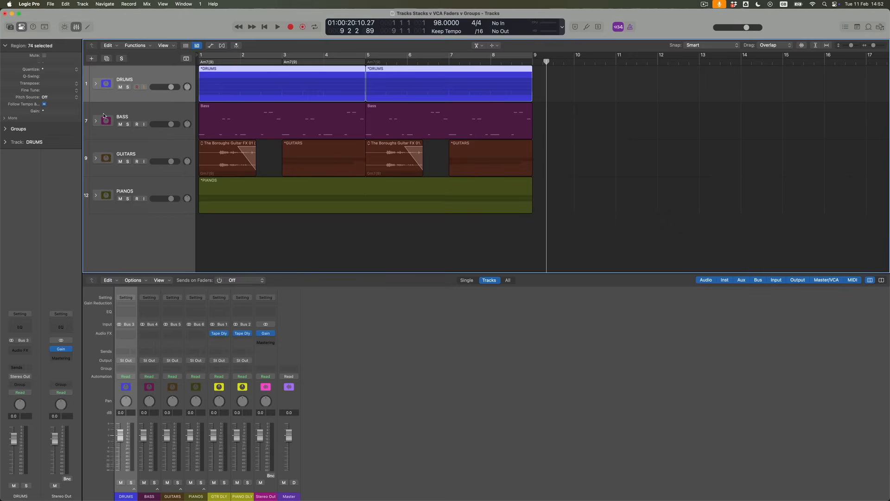
Close the mixer and expand the DRUMS, BASS and GUITARS stacks to show their tracks.
click(96, 85)
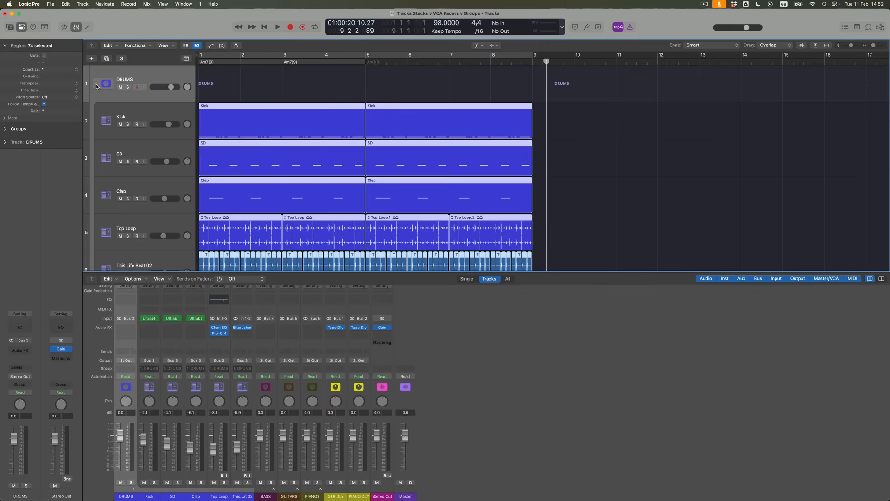
scroll(155, 121, down, 3)
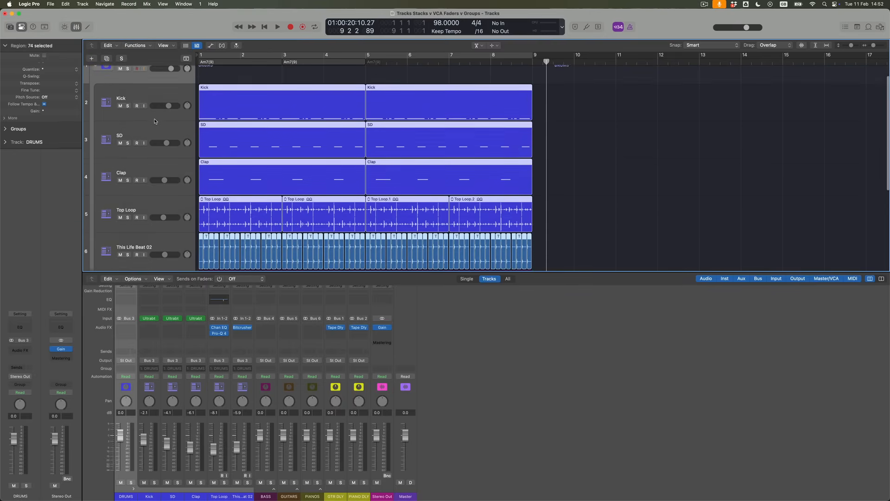
scroll(141, 153, down, 3)
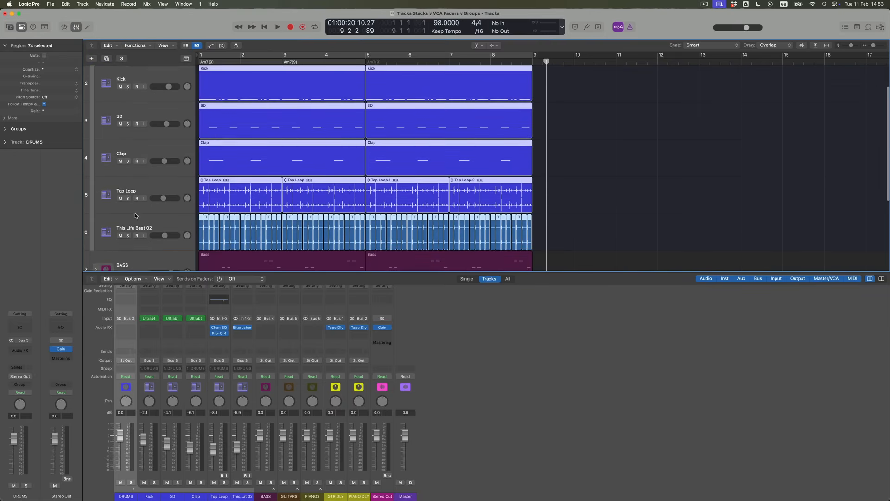
scroll(133, 222, down, 6)
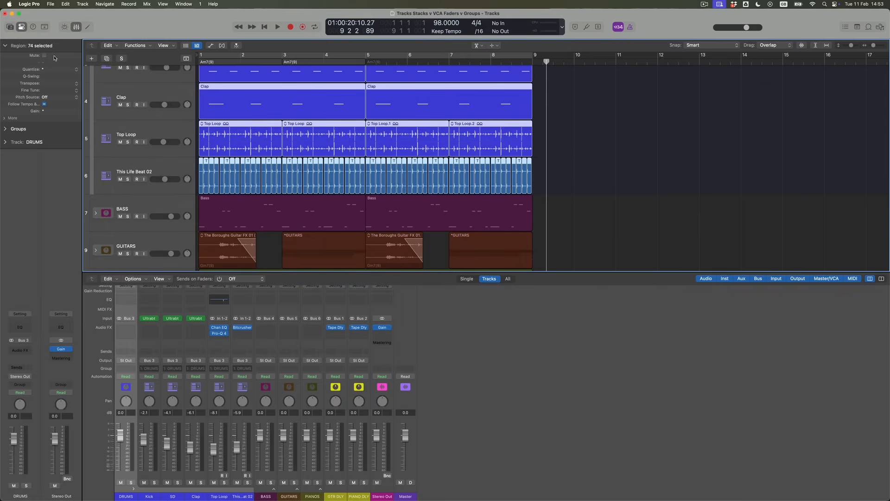
click(76, 27)
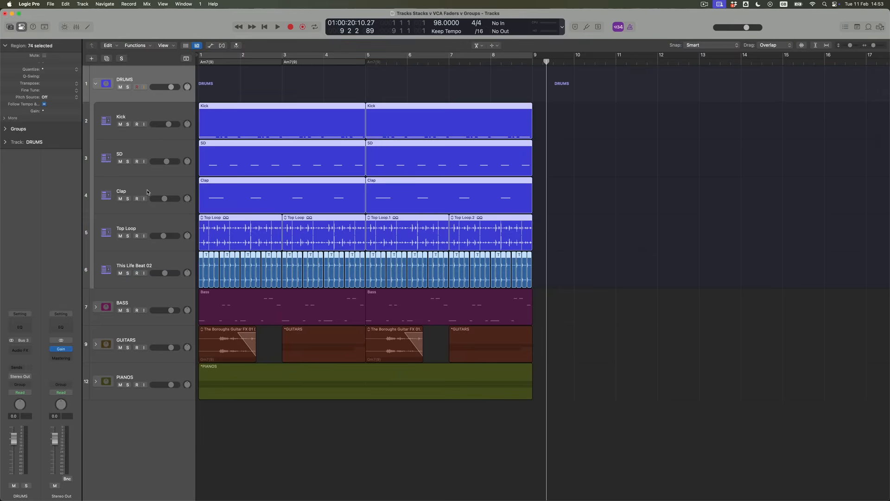
click(96, 277)
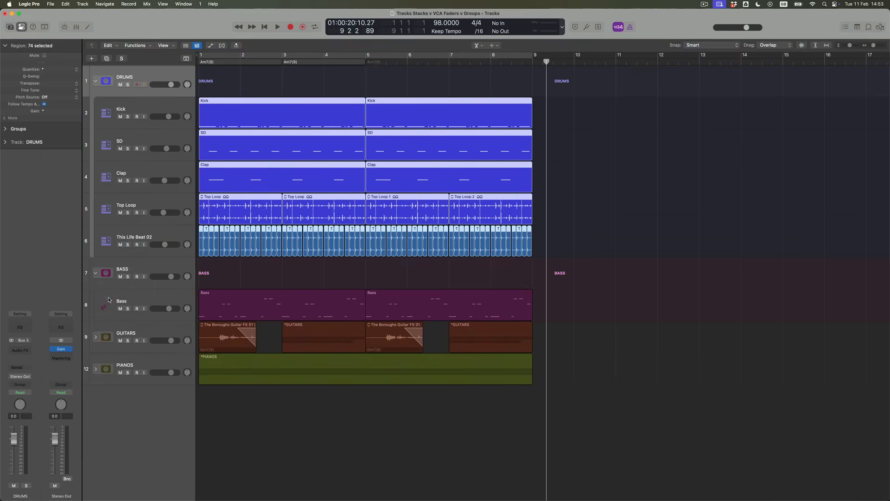
click(97, 336)
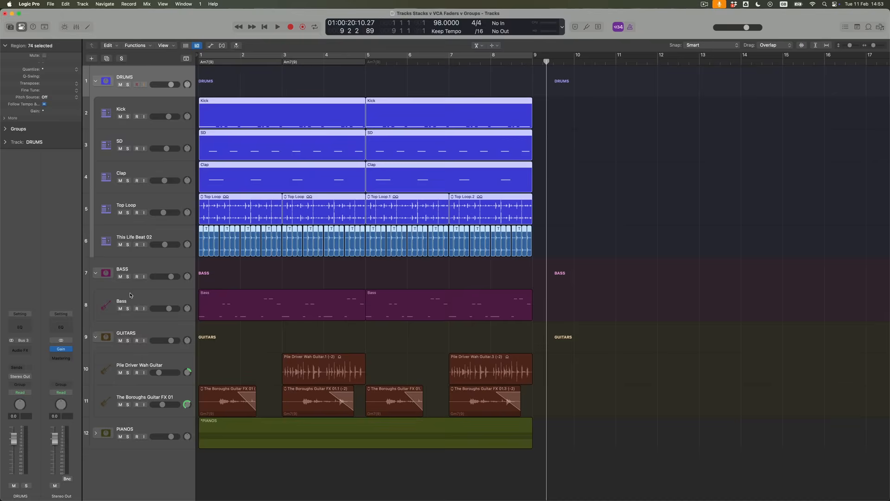
Add a stereo AutoFilter to the DRUMS stack with its Envelope amount at 0 %.
click(135, 71)
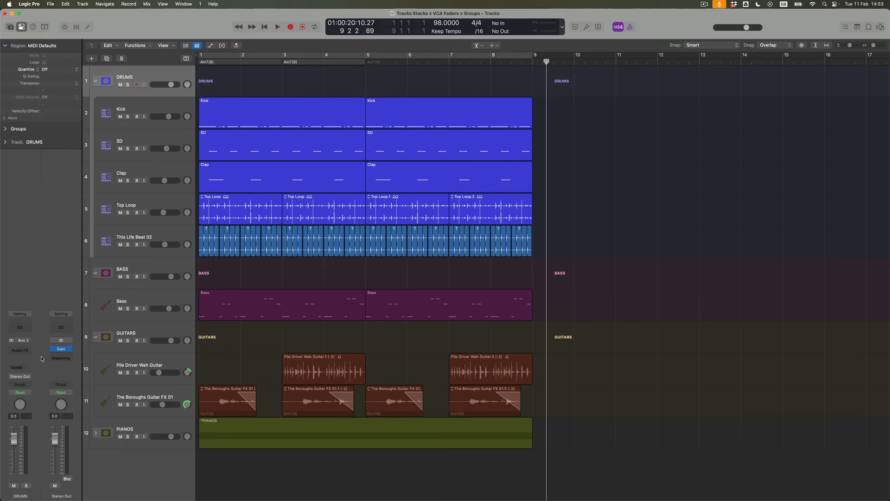
click(27, 350)
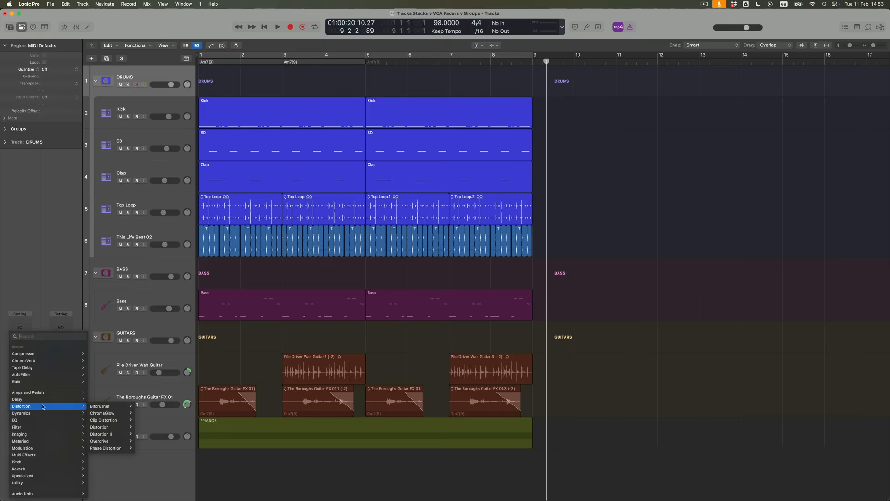
click(96, 375)
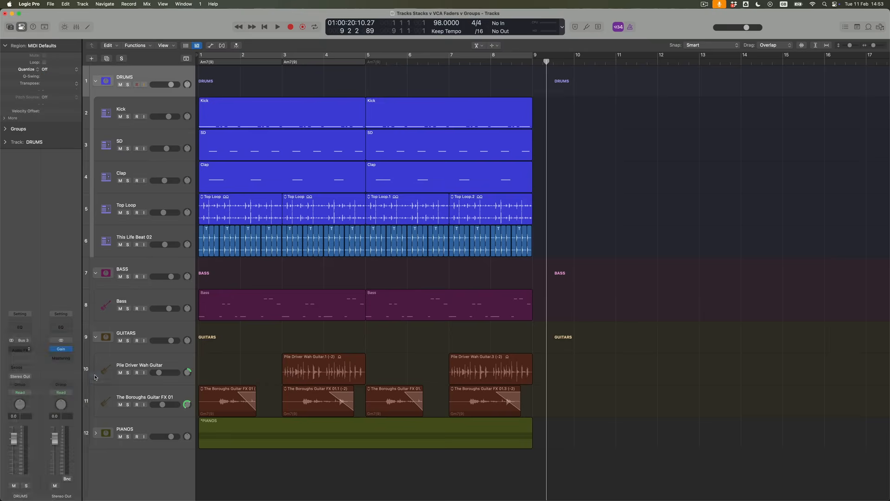
drag(474, 203, 475, 234)
drag(342, 99, 344, 131)
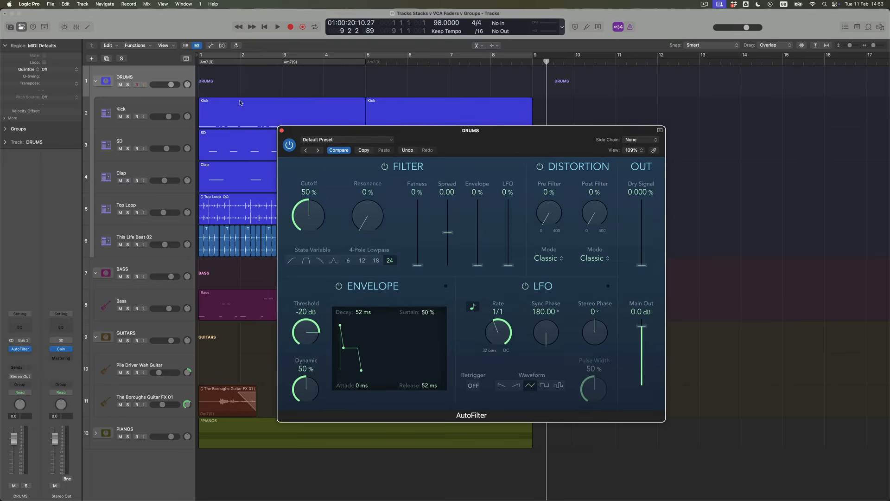
Show automation and create a flat AutoFilter Cutoff line at 50 % on the DRUMS lane.
click(169, 75)
key(a)
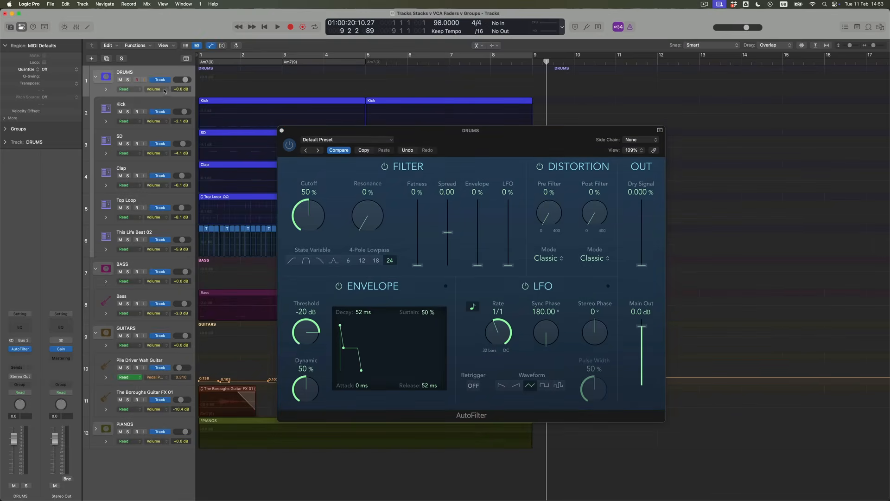
click(165, 91)
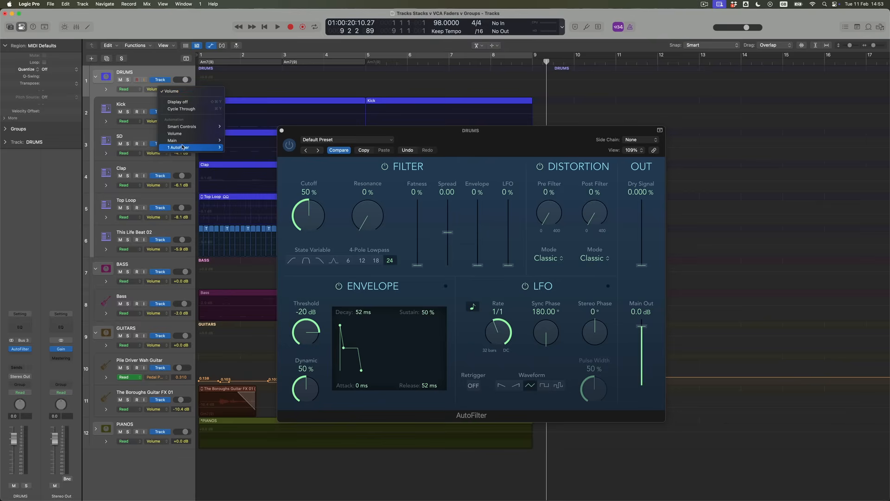
mouse_move(186, 147)
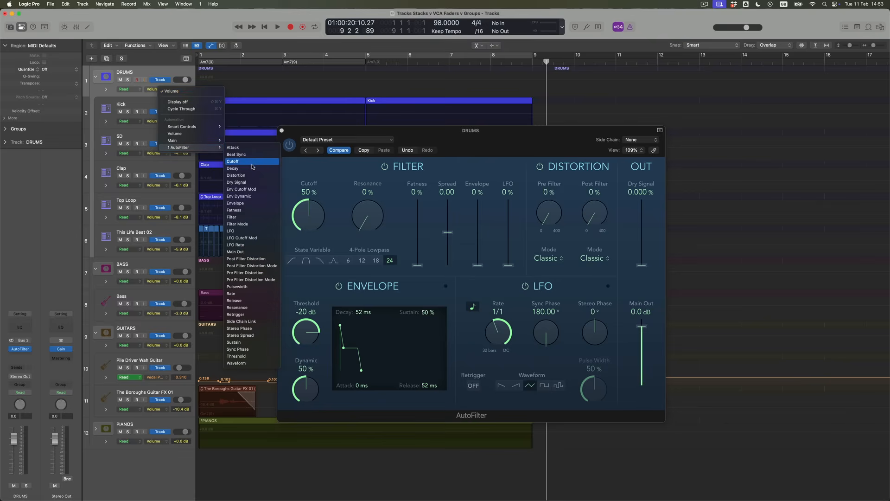
click(253, 167)
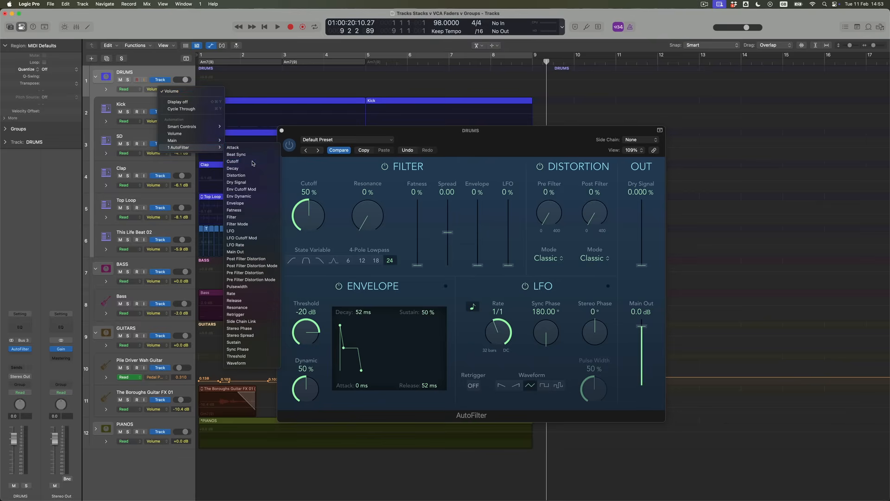
key(t)
key(t)
click(366, 88)
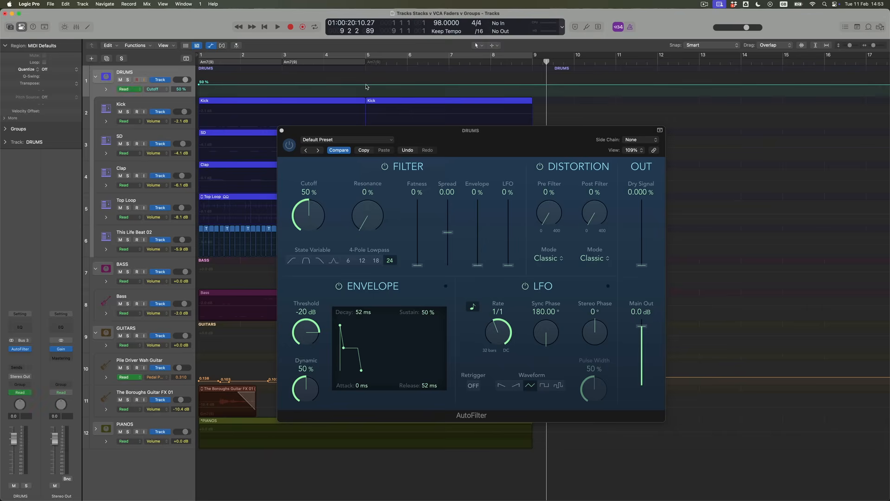
Ramp DRUMS Cutoff from about 33 % at bar 1 to 100 % at bar 5, then solo and play it.
drag(366, 85, 366, 73)
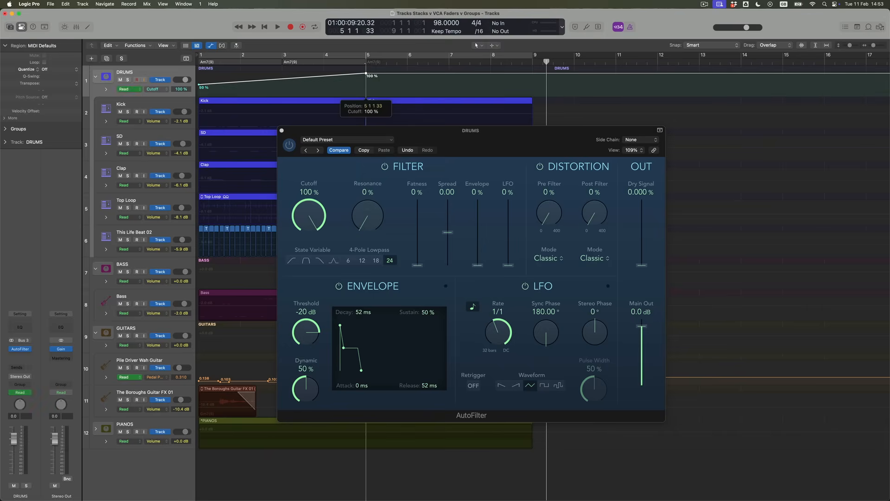
drag(199, 86, 199, 91)
click(127, 79)
key(Return)
key(space)
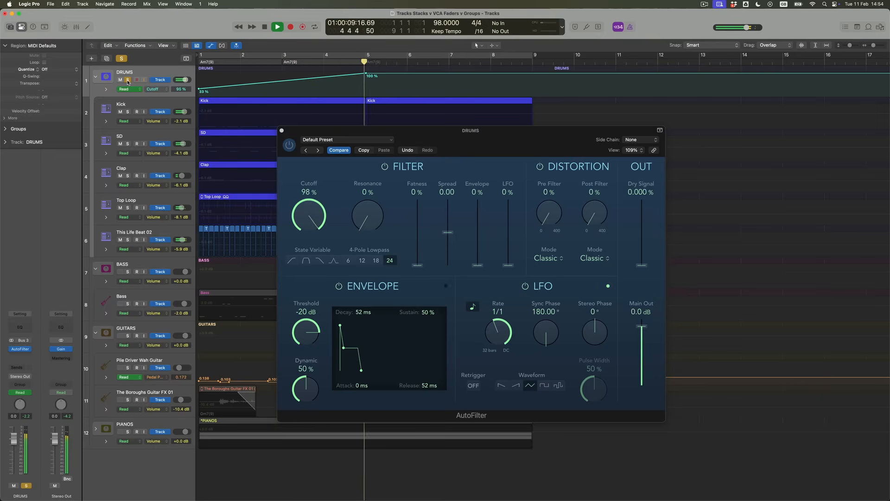
key(space)
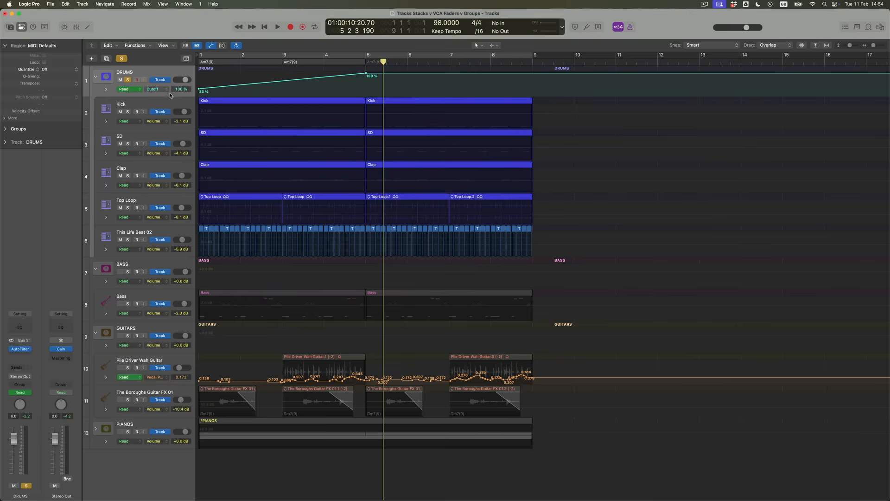
Switch the DRUMS automation lane to Volume and raise the bar 1 point to +1.6 dB.
click(167, 91)
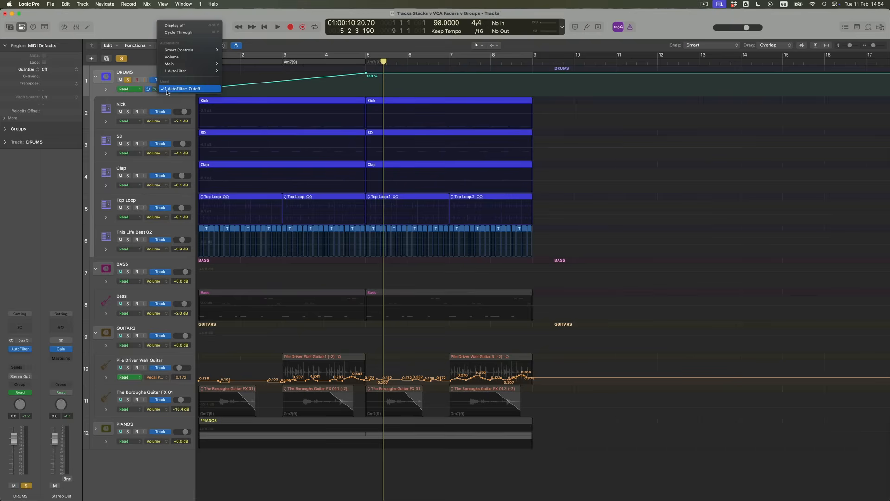
click(172, 56)
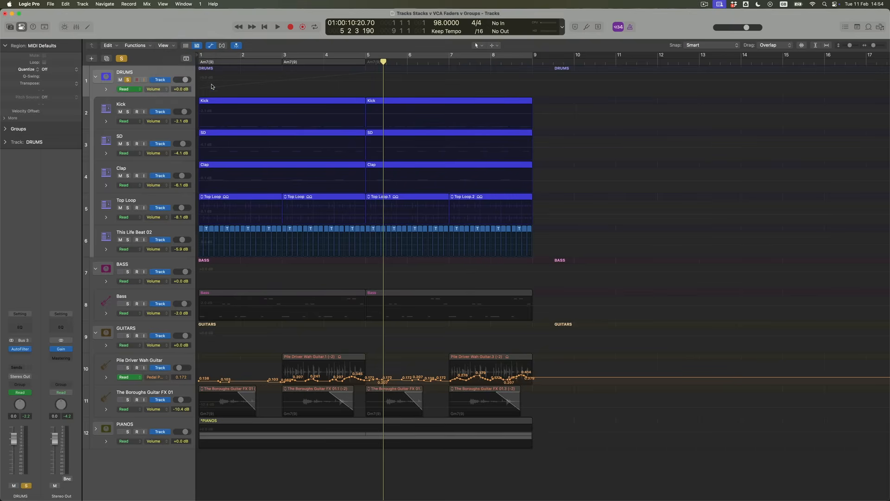
click(202, 80)
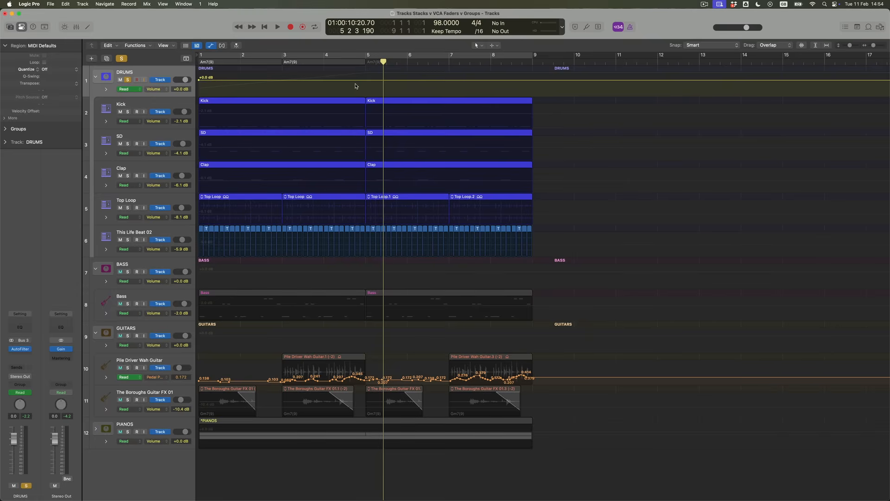
drag(199, 81, 199, 77)
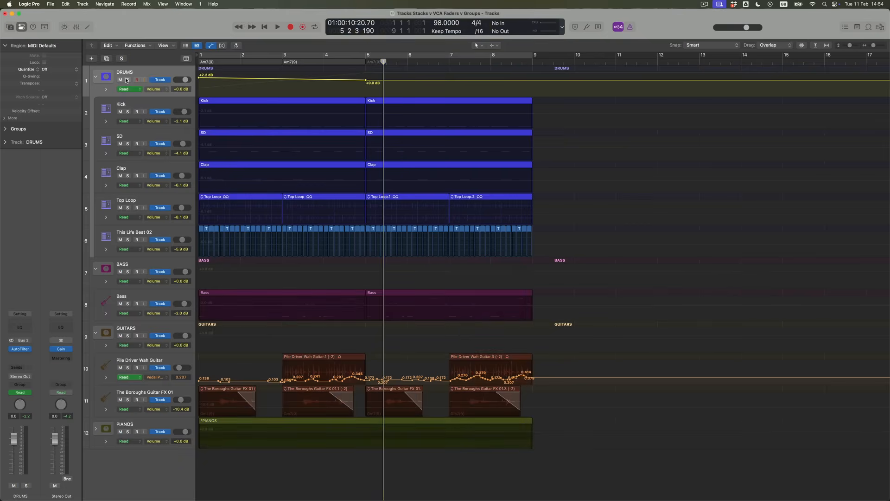
Play the session from the start to hear the DRUMS volume ramp from +2.2 dB to +0.0 dB.
key(Return)
key(space)
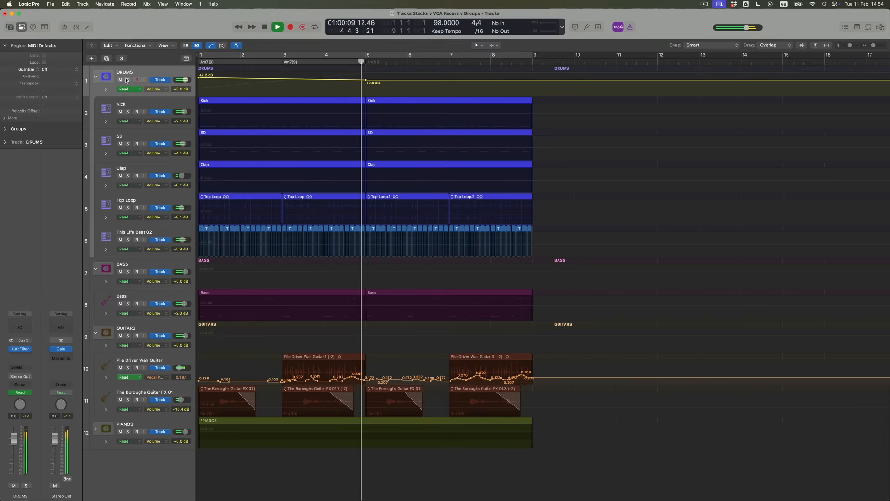
Stop playback once the DRUMS volume ramp has been heard.
key(space)
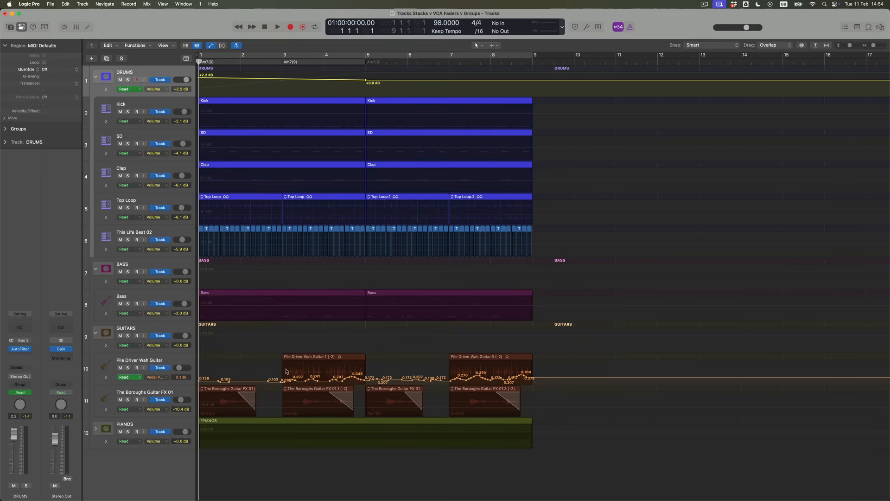
Automate Pile Driver Wah Guitar volume rising from -21.9 dB to -16.8 dB, then collapse GUITARS.
click(166, 379)
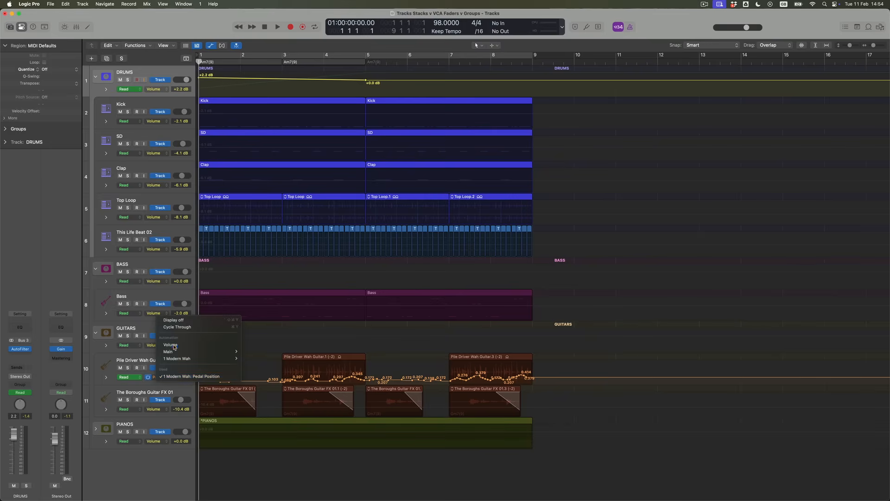
click(174, 320)
click(365, 378)
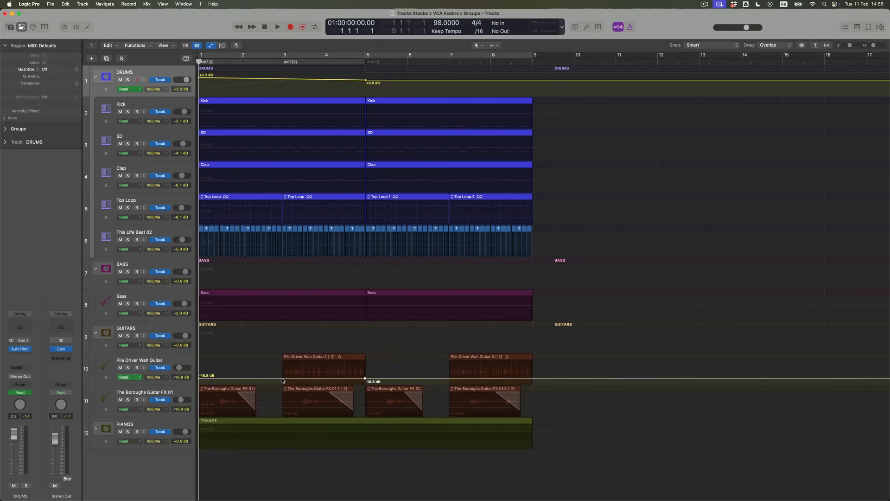
drag(277, 381, 277, 382)
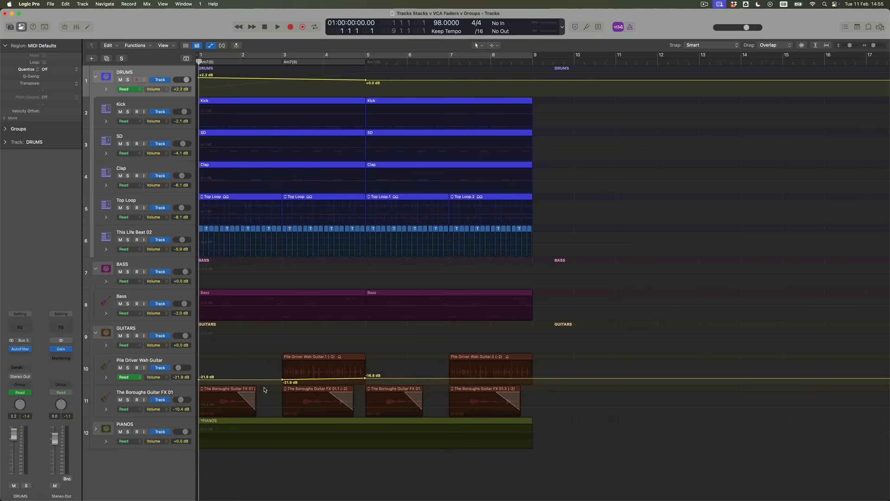
click(96, 332)
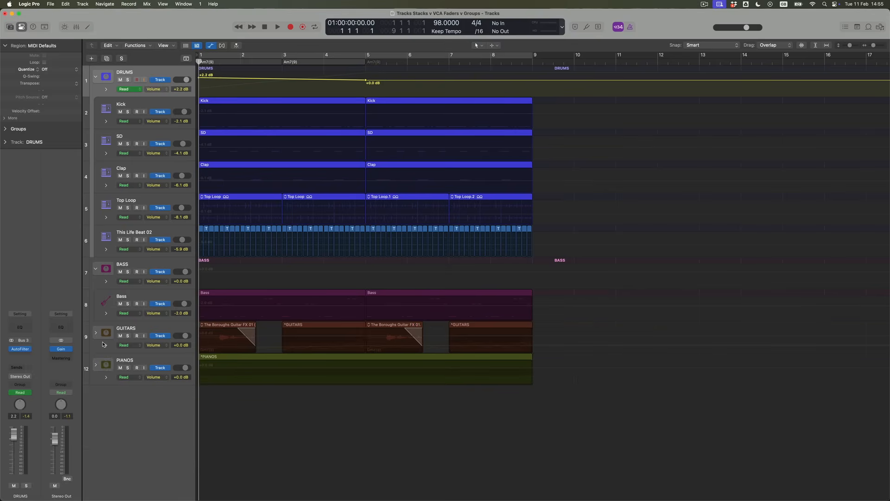
Expand PIANOS and automate its volume from -2.2 dB at bar 1 to +0.0 dB at bar 5.
click(95, 366)
click(126, 363)
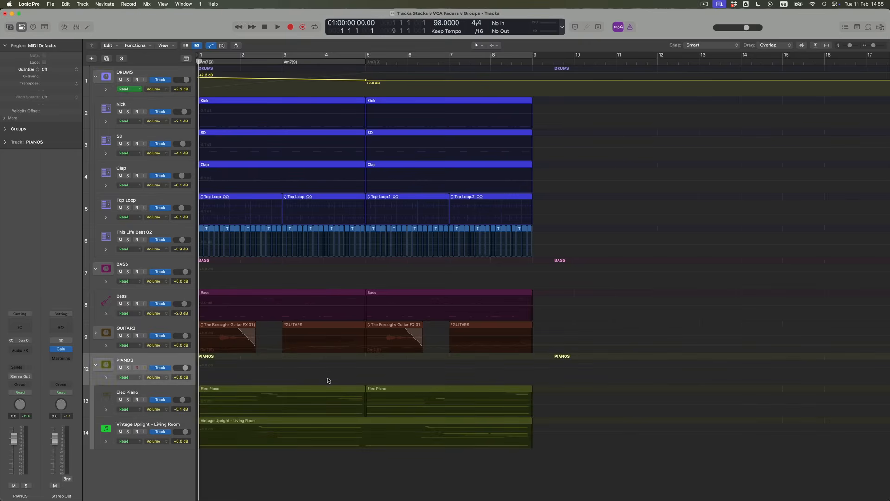
click(367, 371)
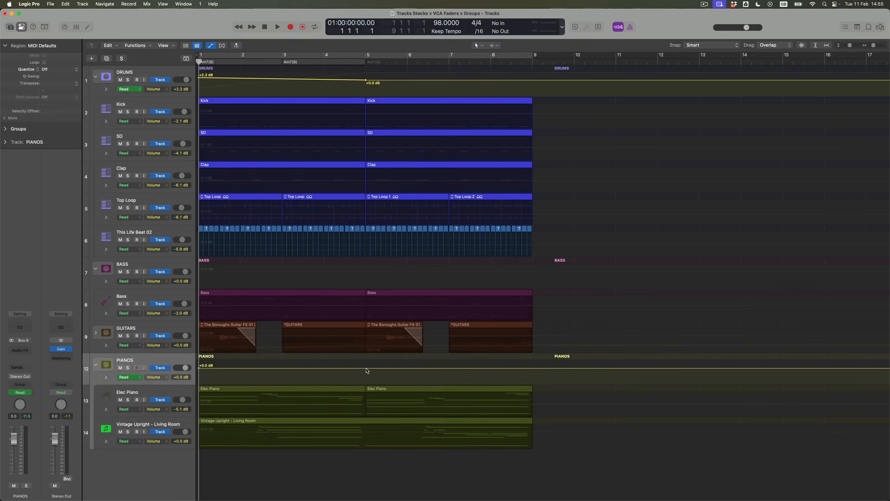
drag(359, 369, 359, 372)
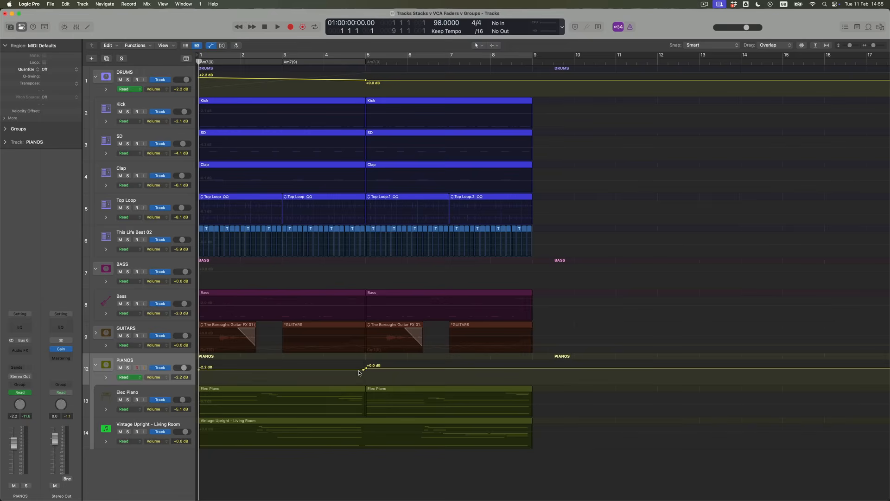
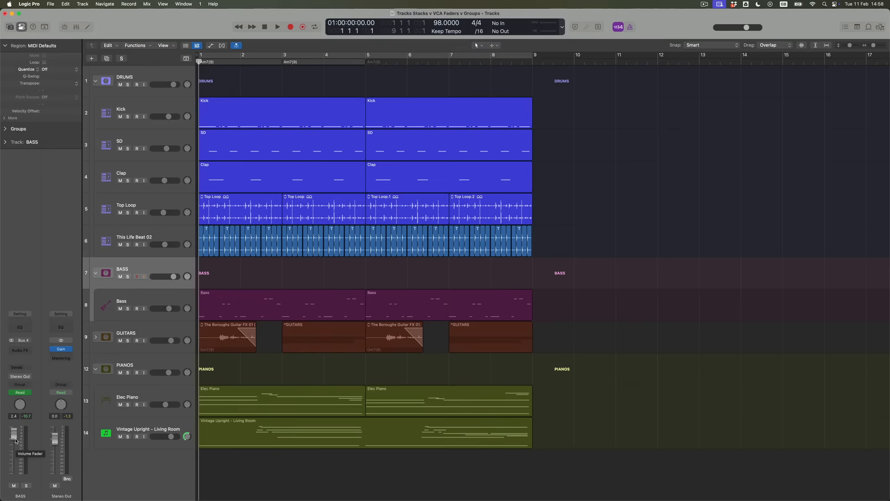
Nudge the BASS stack volume down slightly, play the song, and show the volume automation lanes.
drag(16, 441, 15, 443)
key(space)
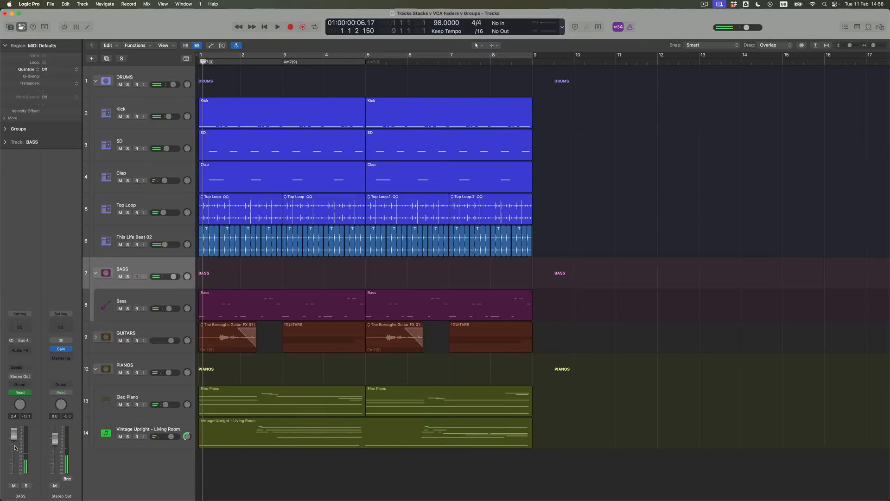
key(a)
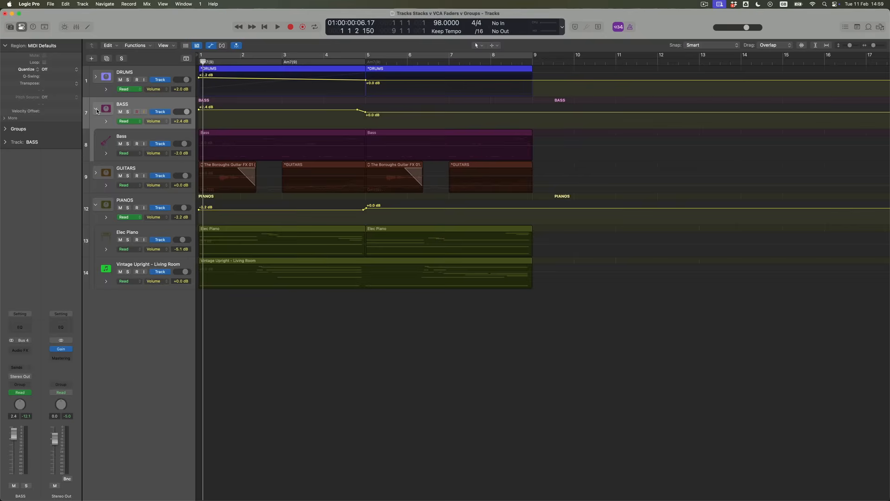
Collapse the BASS and PIANOS stacks, hide the automation lanes, and show the Mixer below.
click(96, 110)
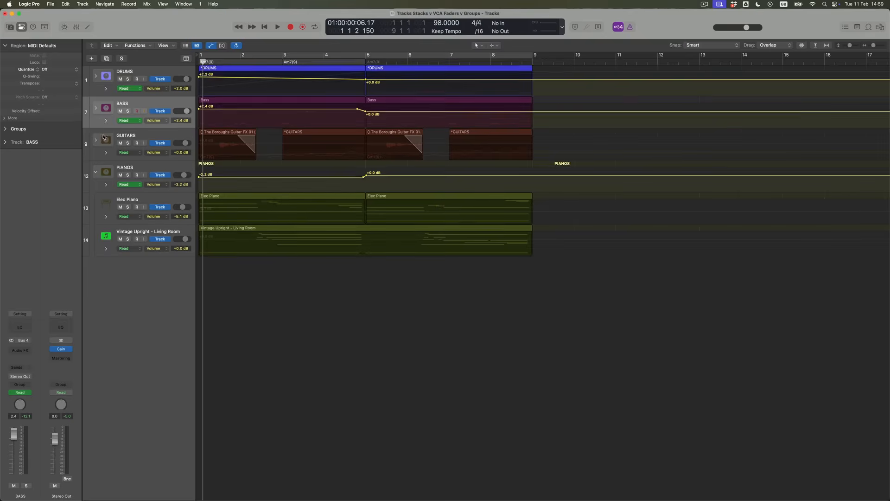
click(95, 173)
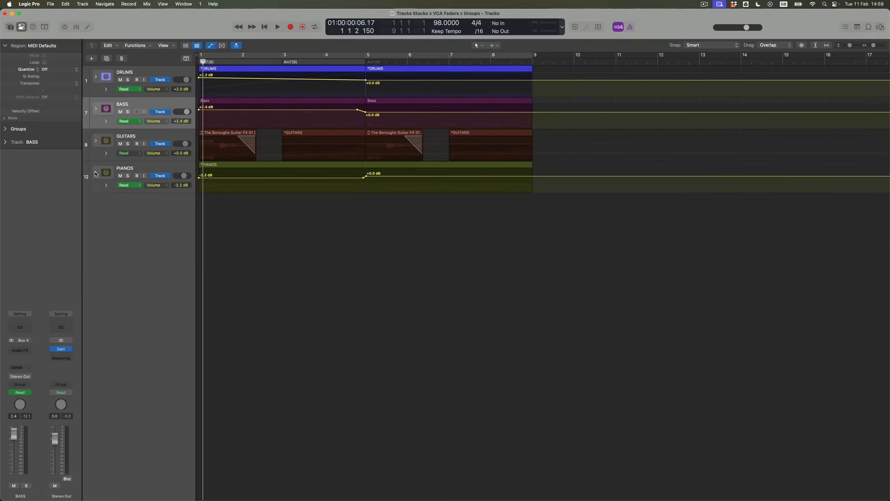
key(a)
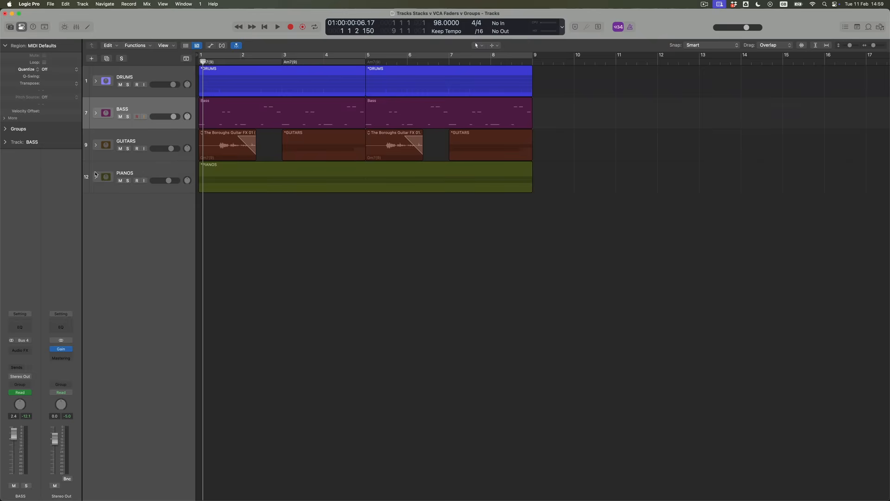
click(77, 27)
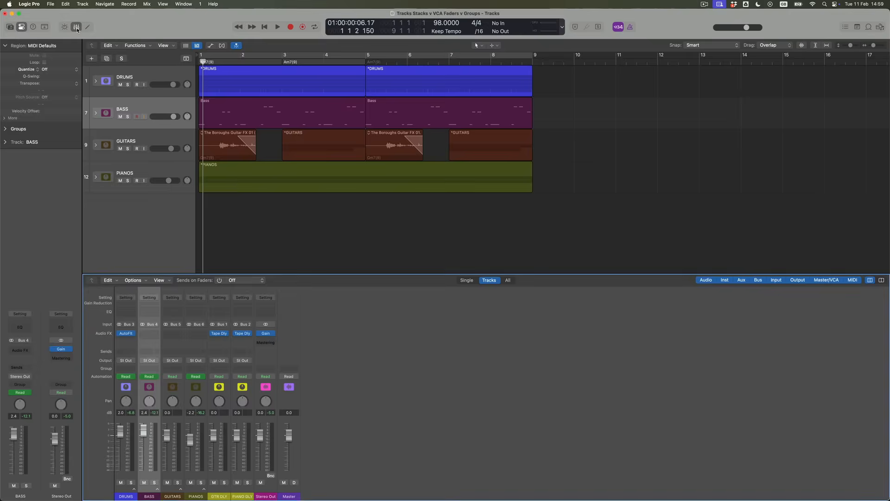
Select the BASS, GUITARS and PIANOS channel strips and create VCA 1 for them.
shift+click(180, 395)
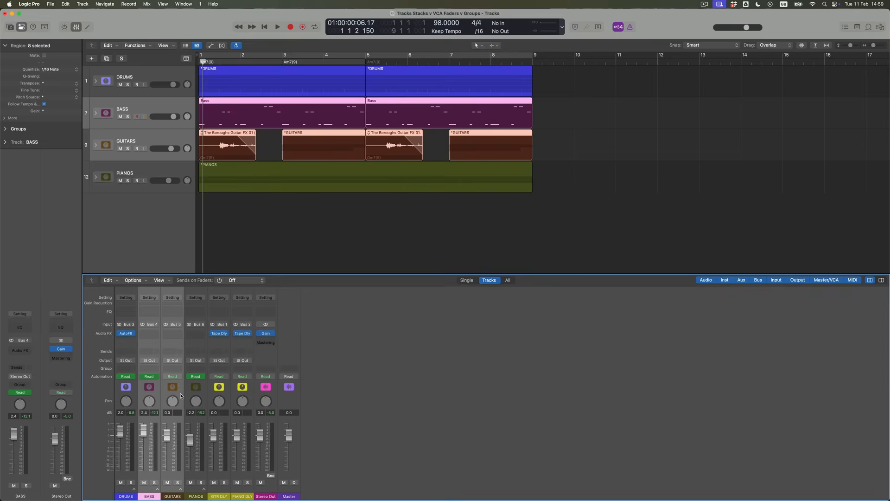
shift+click(205, 397)
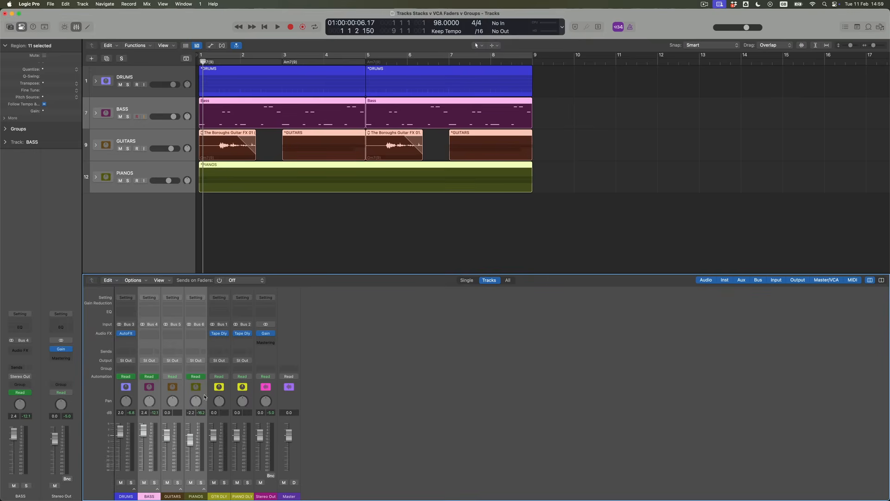
right_click(206, 395)
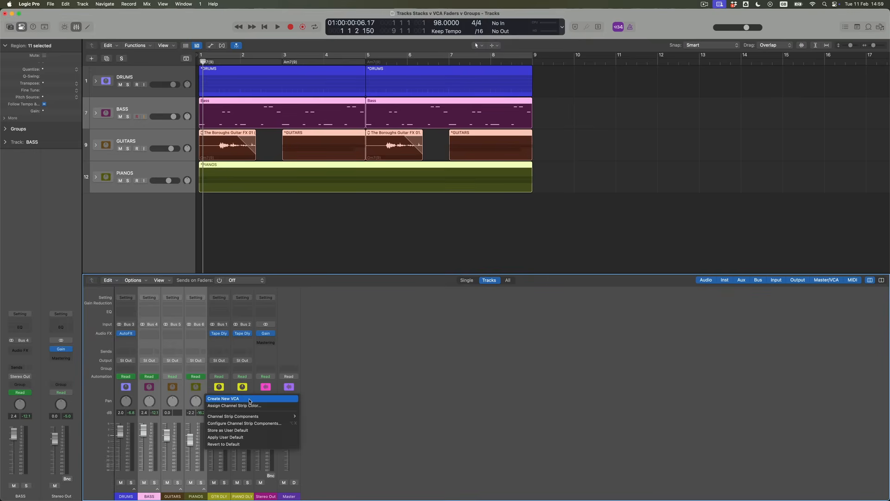
click(250, 401)
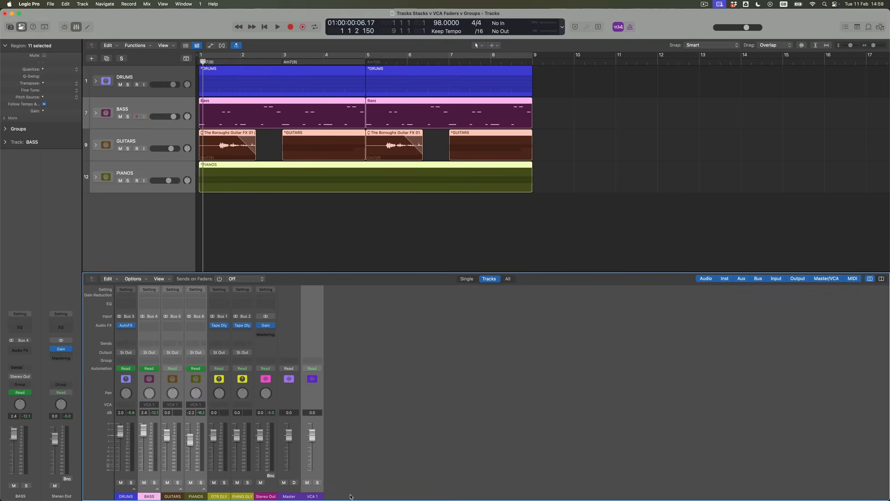
Rename the VCA strip to 'PITCHED INSTRUMENTS' and bring up the strip's options menu.
double_click(315, 497)
text(PI)
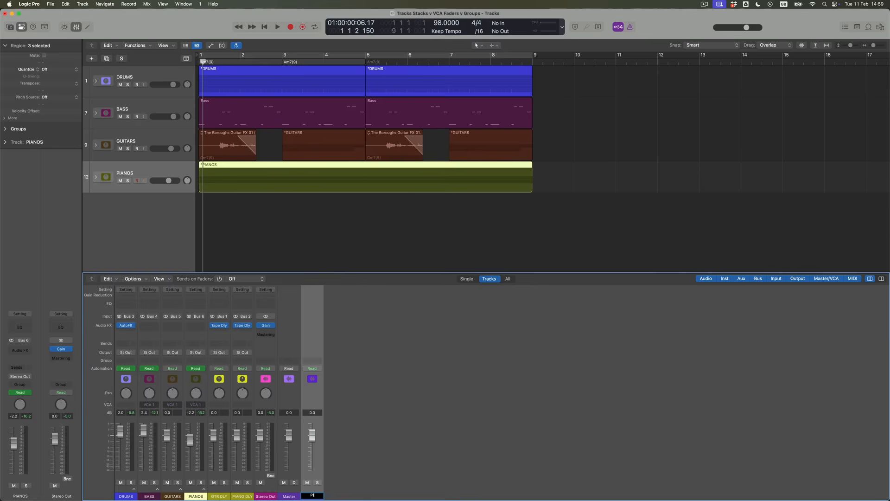
text(TCHED INSTRUMENTS)
key(Return)
right_click(314, 497)
mouse_move(345, 463)
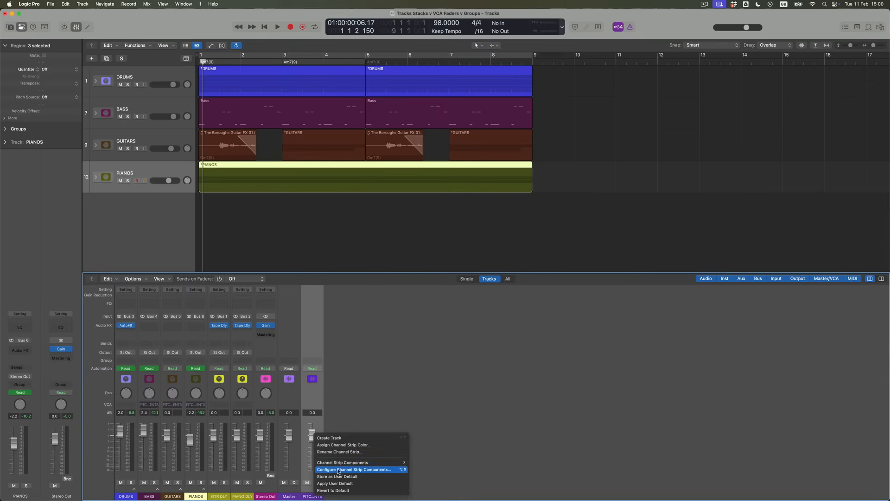
In Channel Strip Configuration, set the Track Name display to 3 Lines.
click(366, 469)
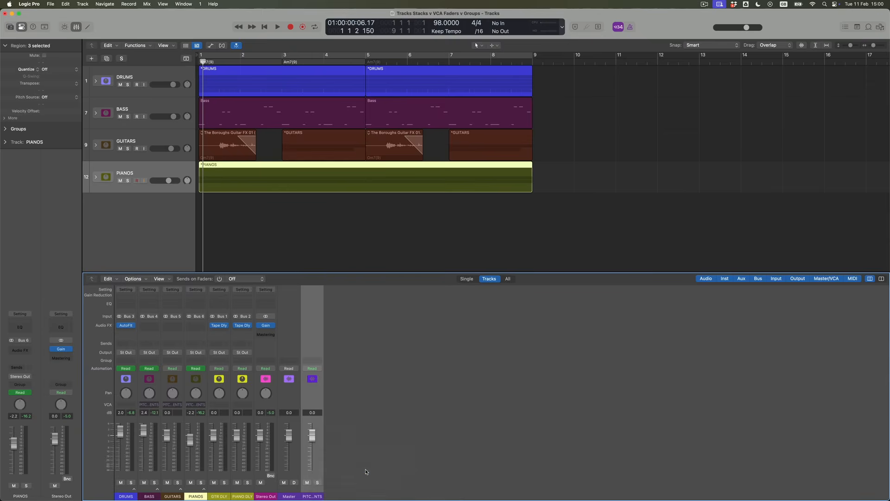
click(470, 229)
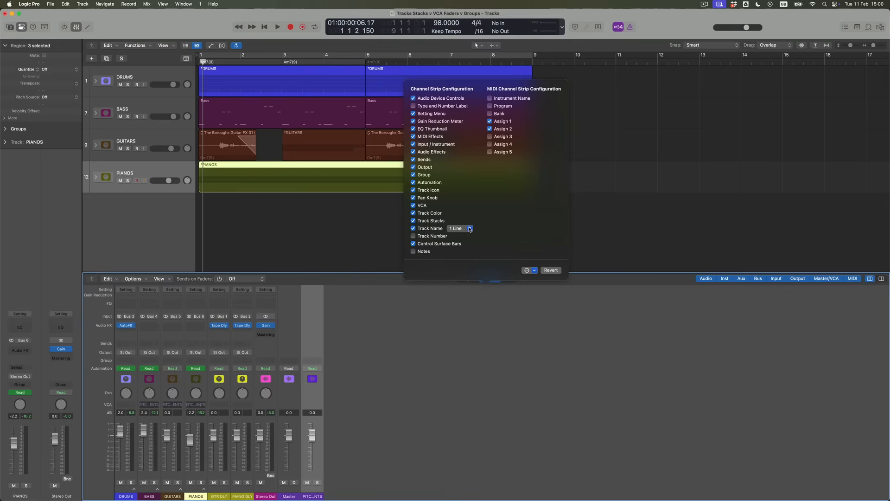
click(463, 244)
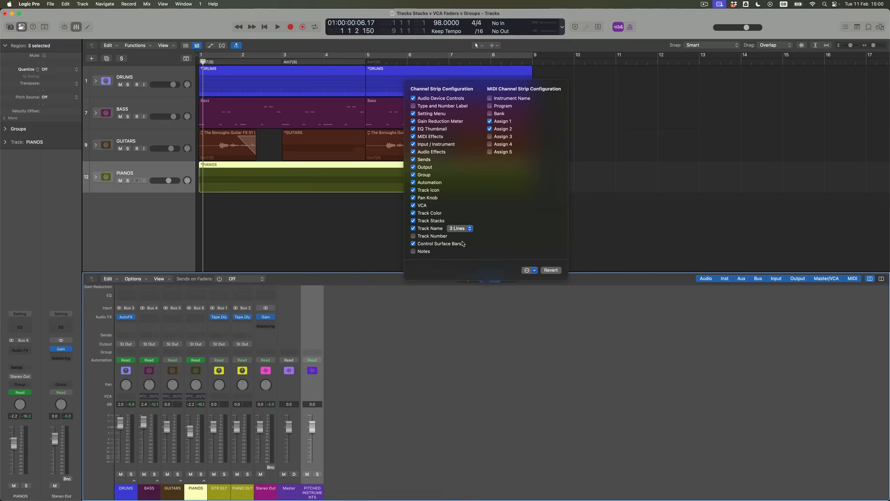
click(535, 347)
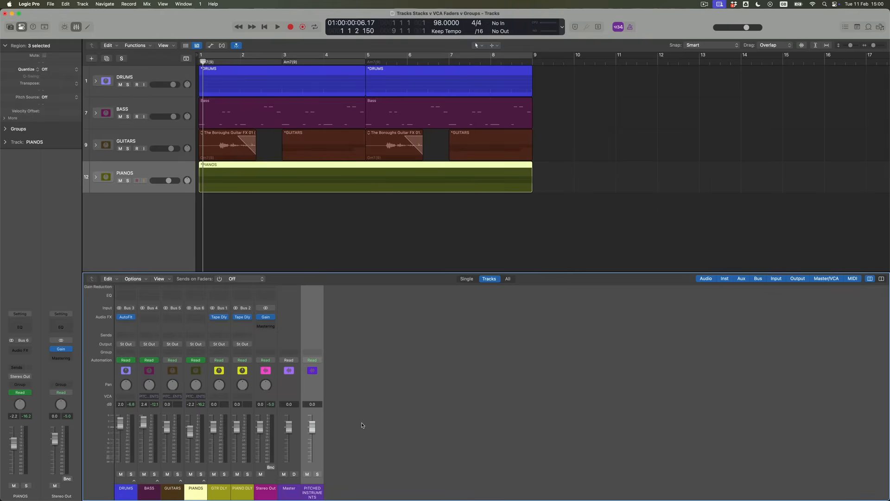
Pull the PITCHED INSTRUMENTS VCA down to -5.0 dB and loop playback over bars 1–9.
key(Return)
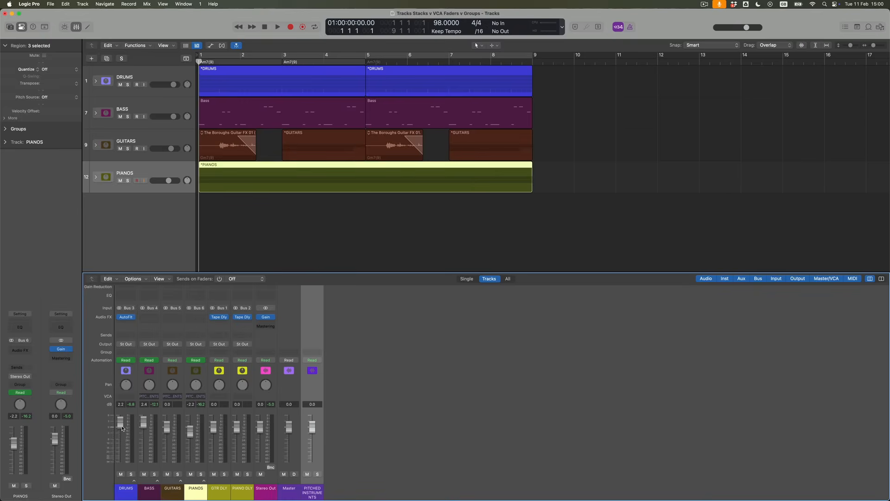
drag(312, 436, 312, 439)
key(space)
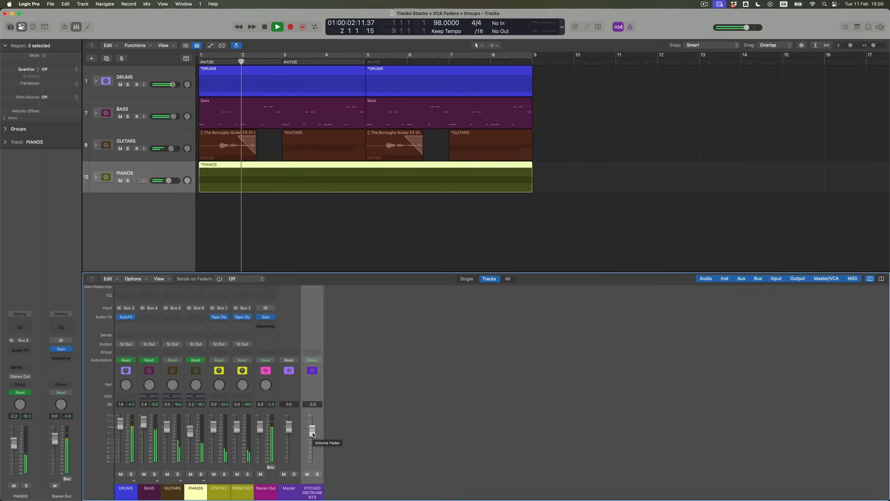
click(256, 55)
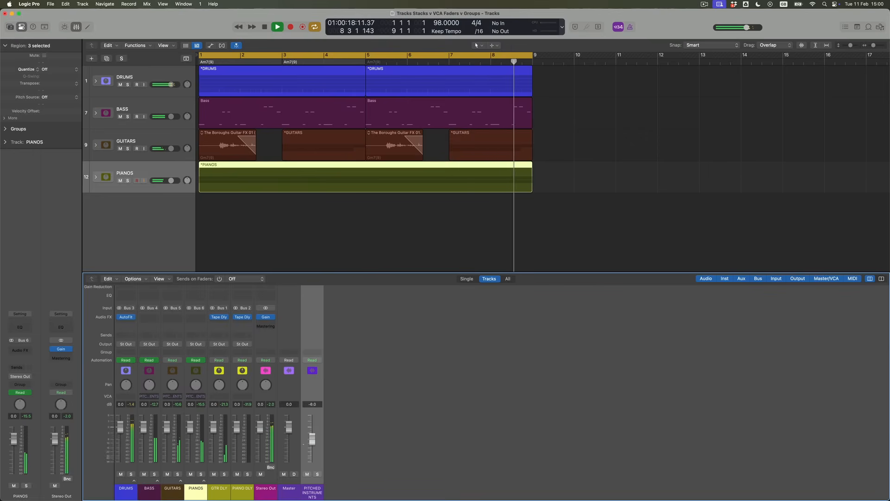
Solo and then unsolo the PITCHED INSTRUMENTS VCA, then turn Cycle off.
click(318, 474)
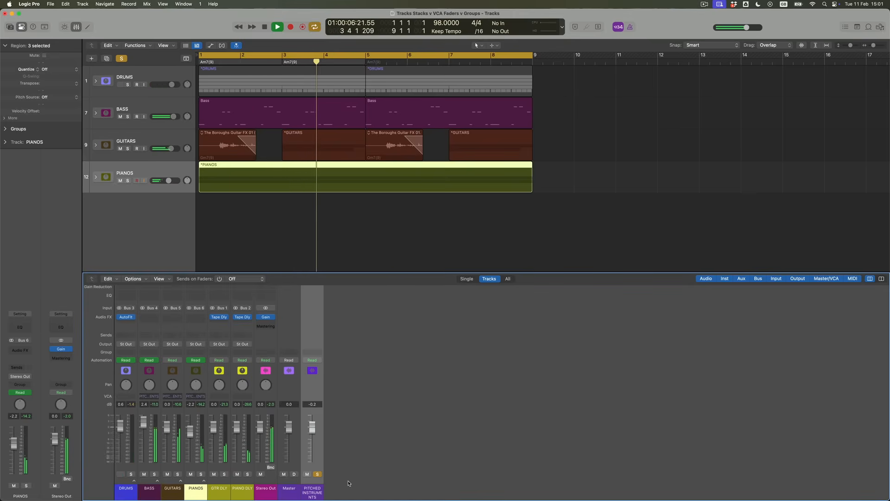
click(318, 475)
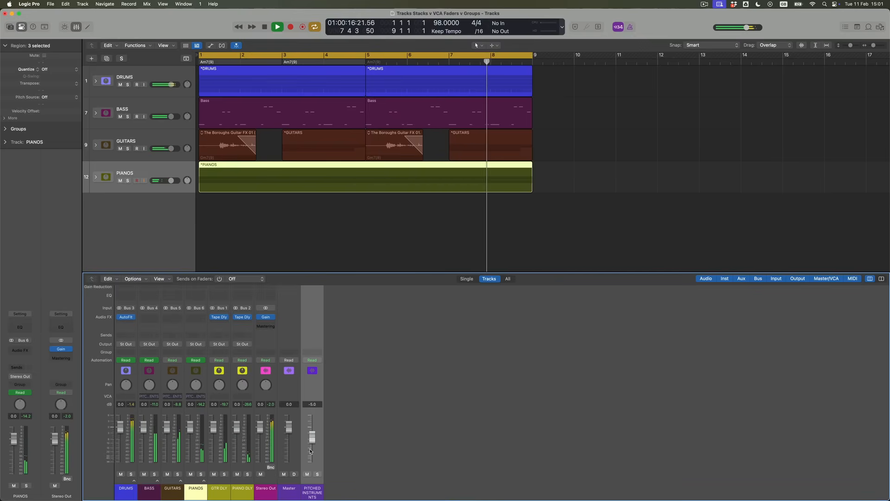
key(c)
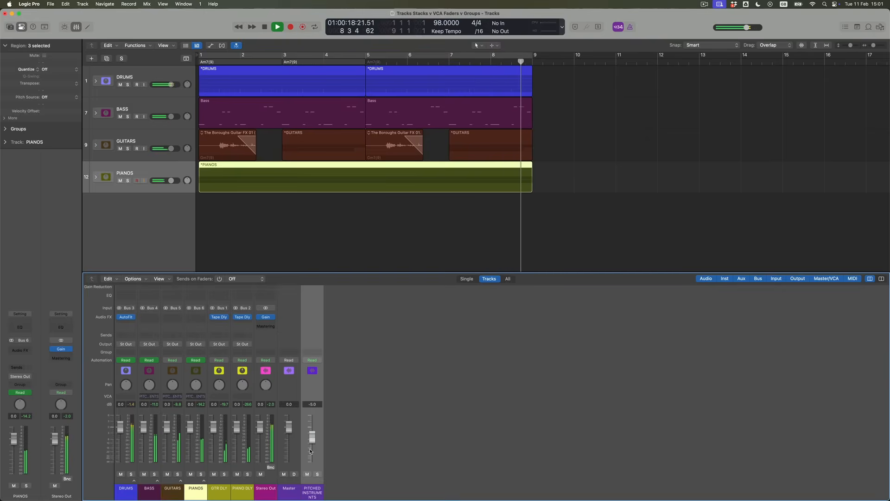